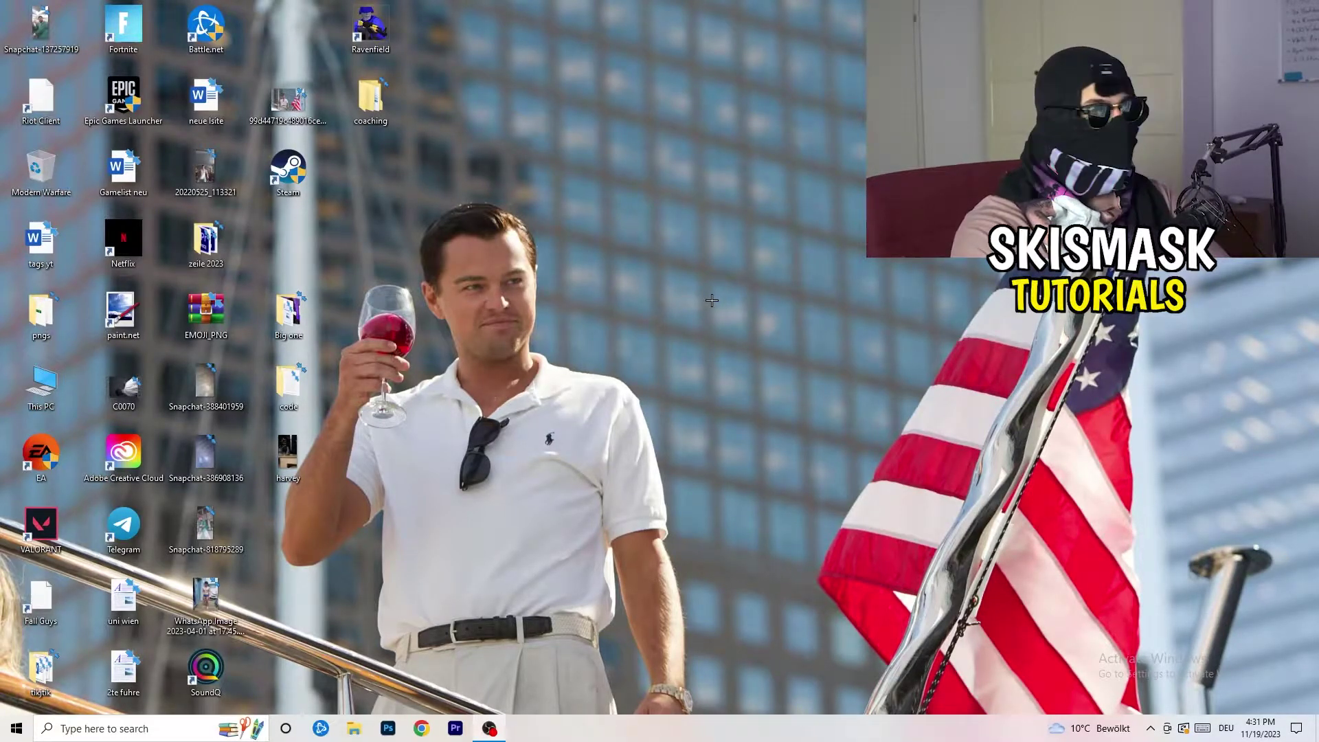
Launch NVIDIA Control Panel from the desktop right-click menu, showing the Change Resolution page
right_click(708, 245)
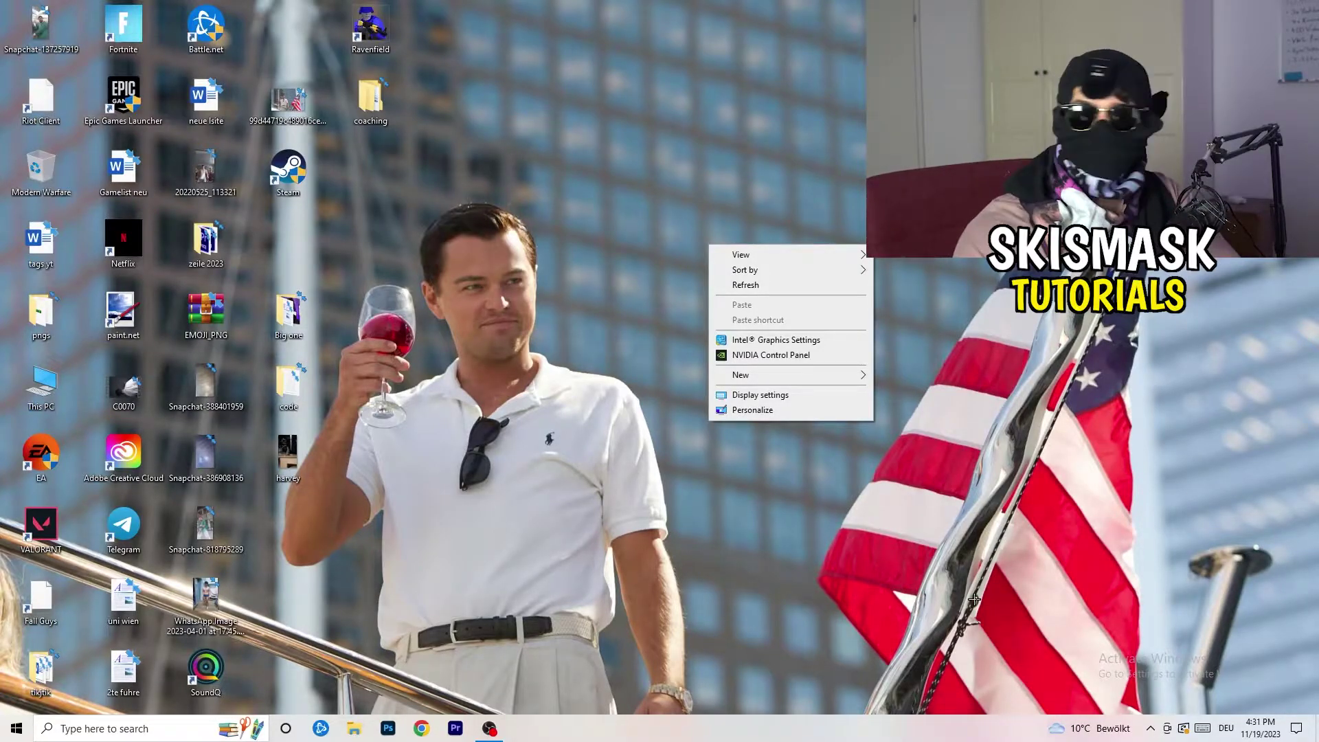
click(770, 355)
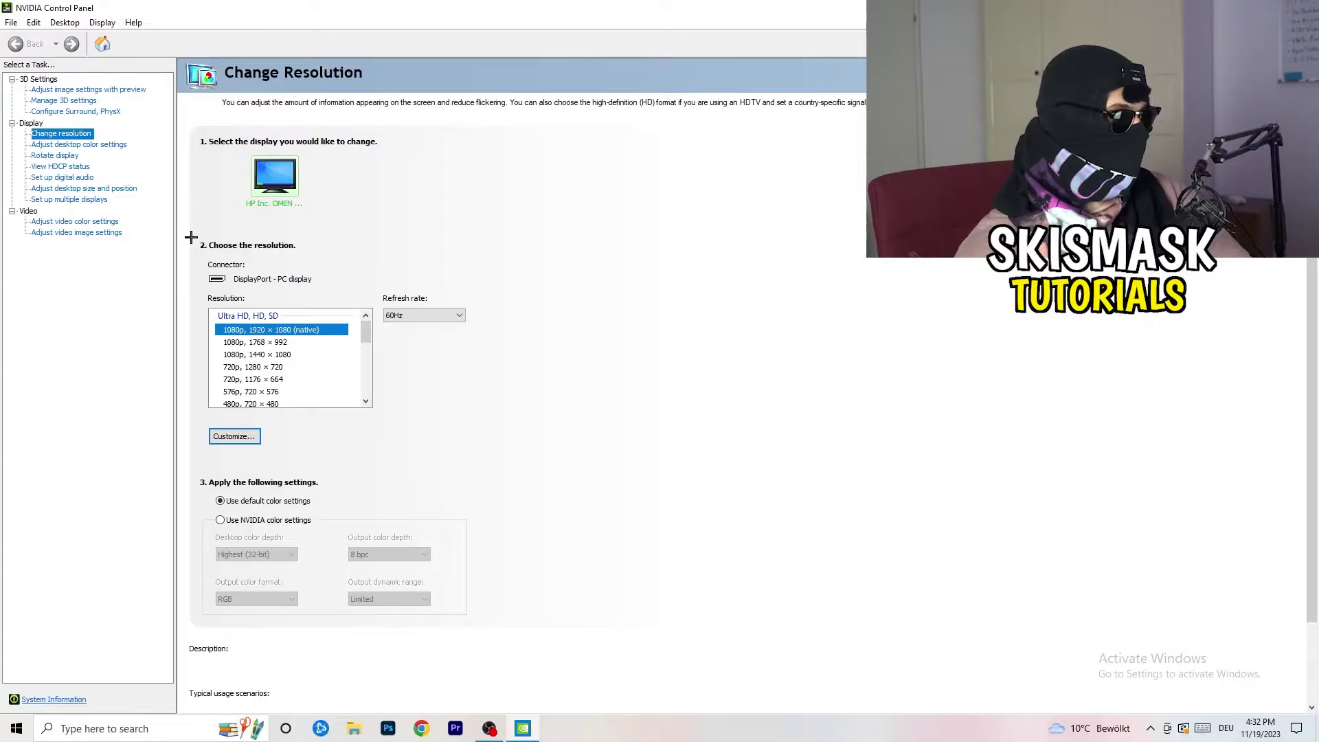
Start a new custom resolution of 1440 horizontal pixels by 1040 vertical lines
click(234, 436)
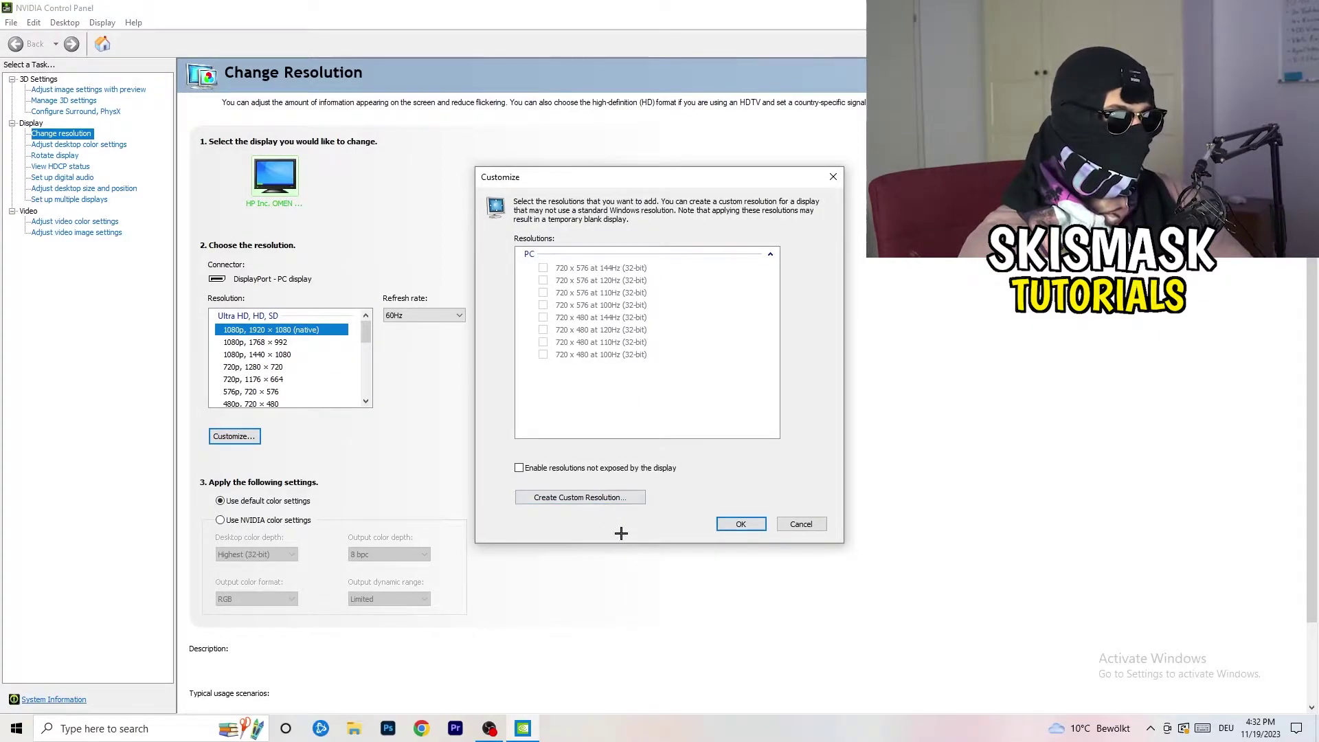
click(604, 496)
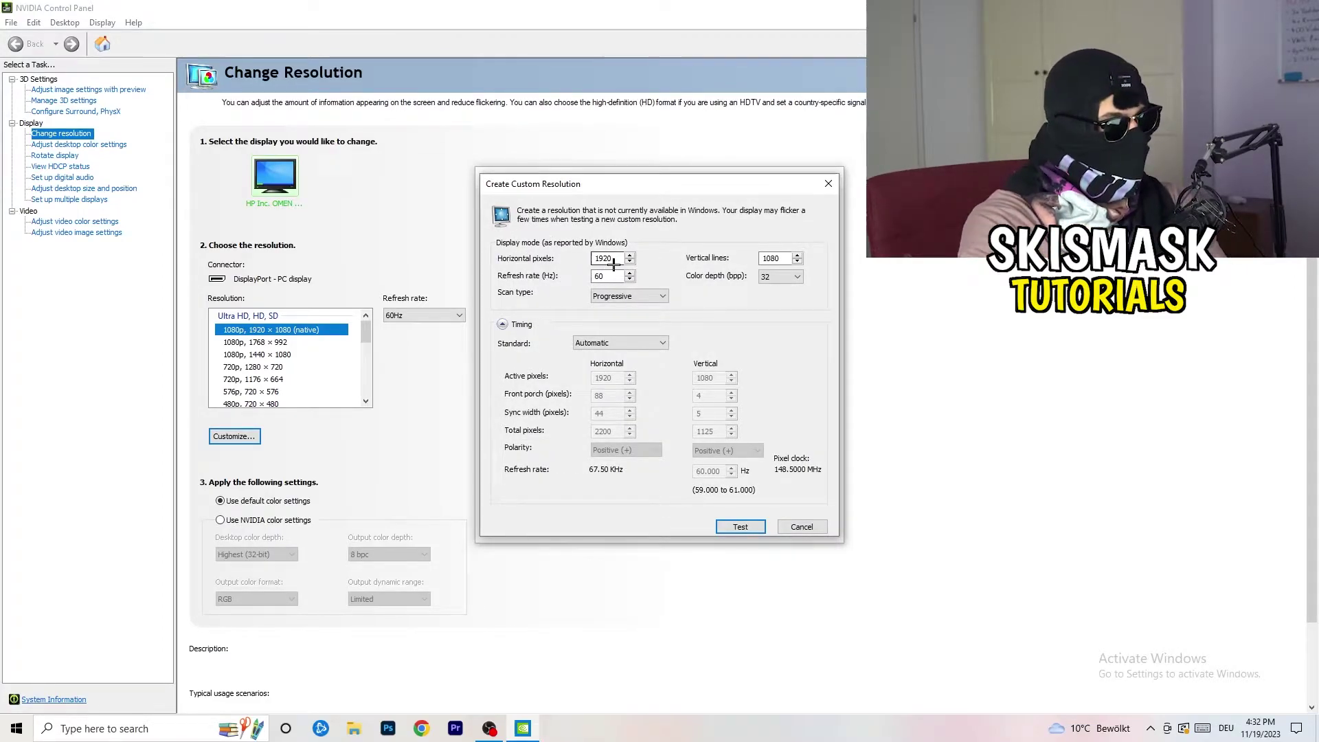
drag(614, 264, 576, 255)
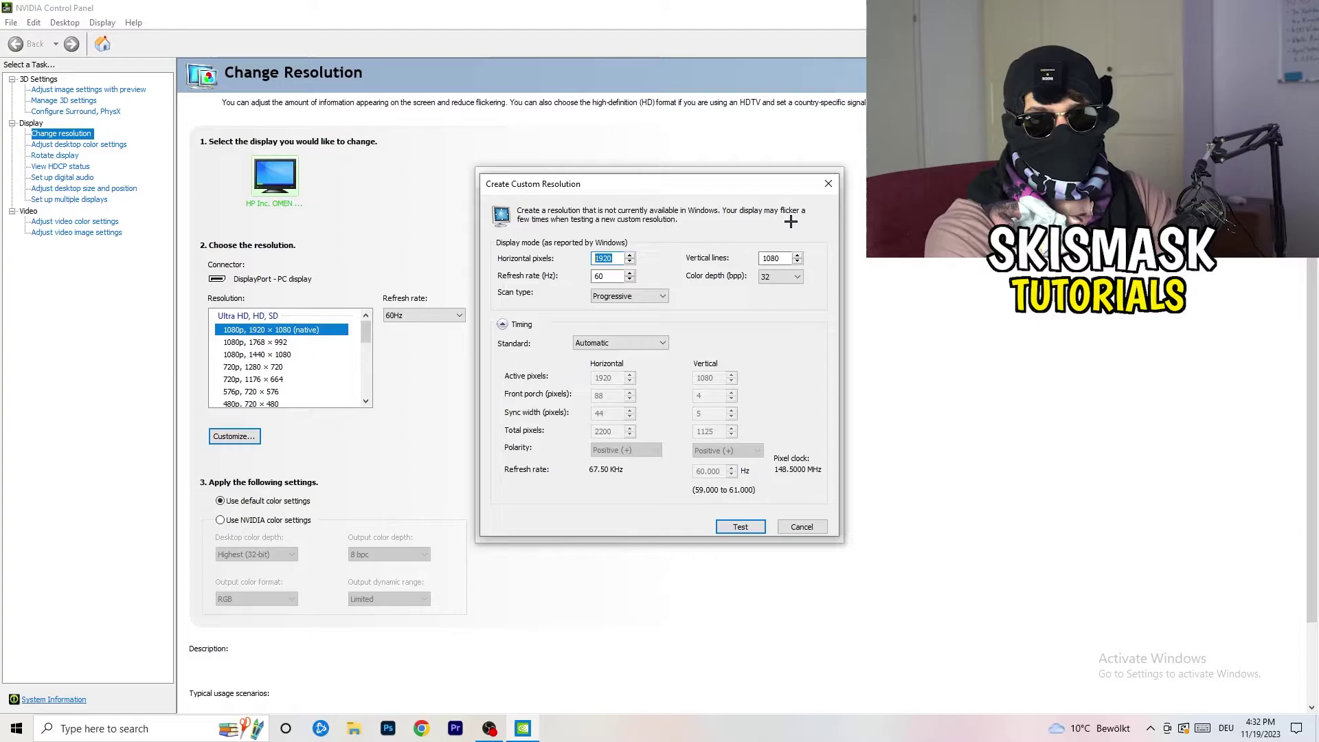
text(1140)
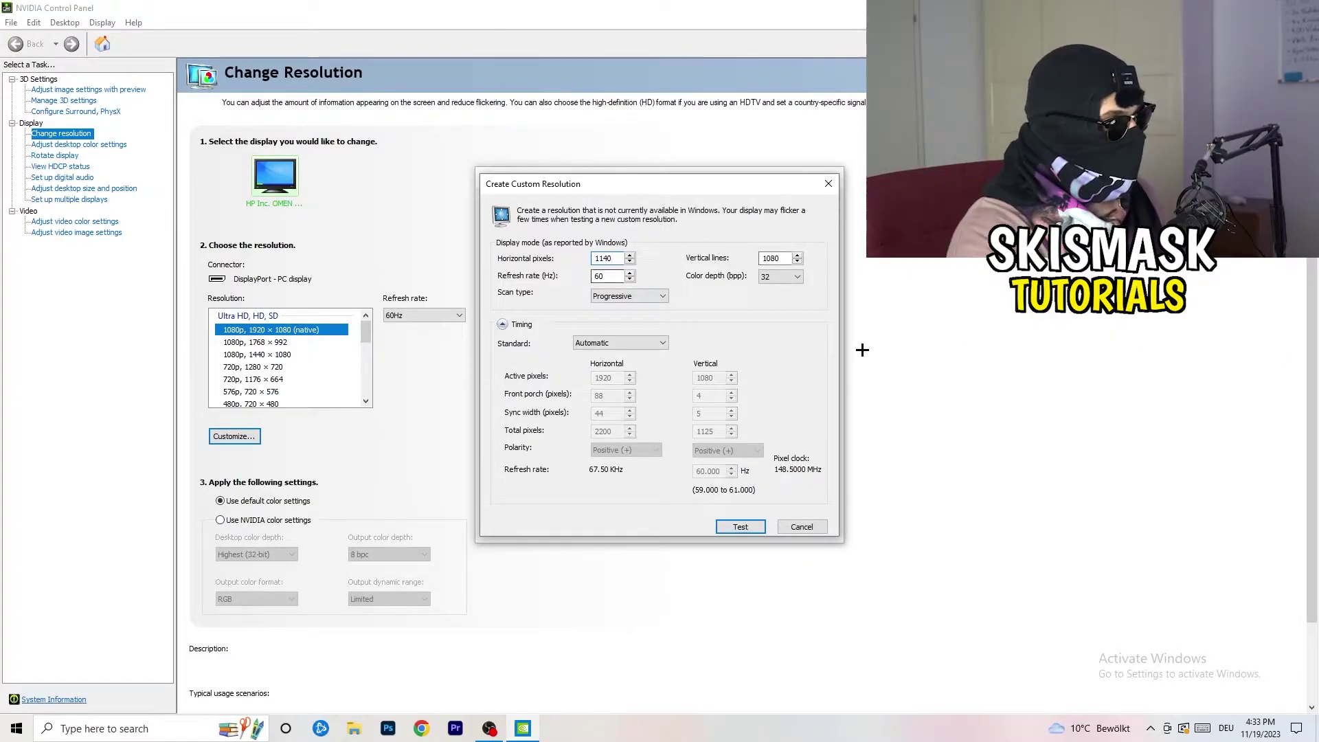
key(BackSpace)
key(BackSpace)
key(BackSpace)
text(4)
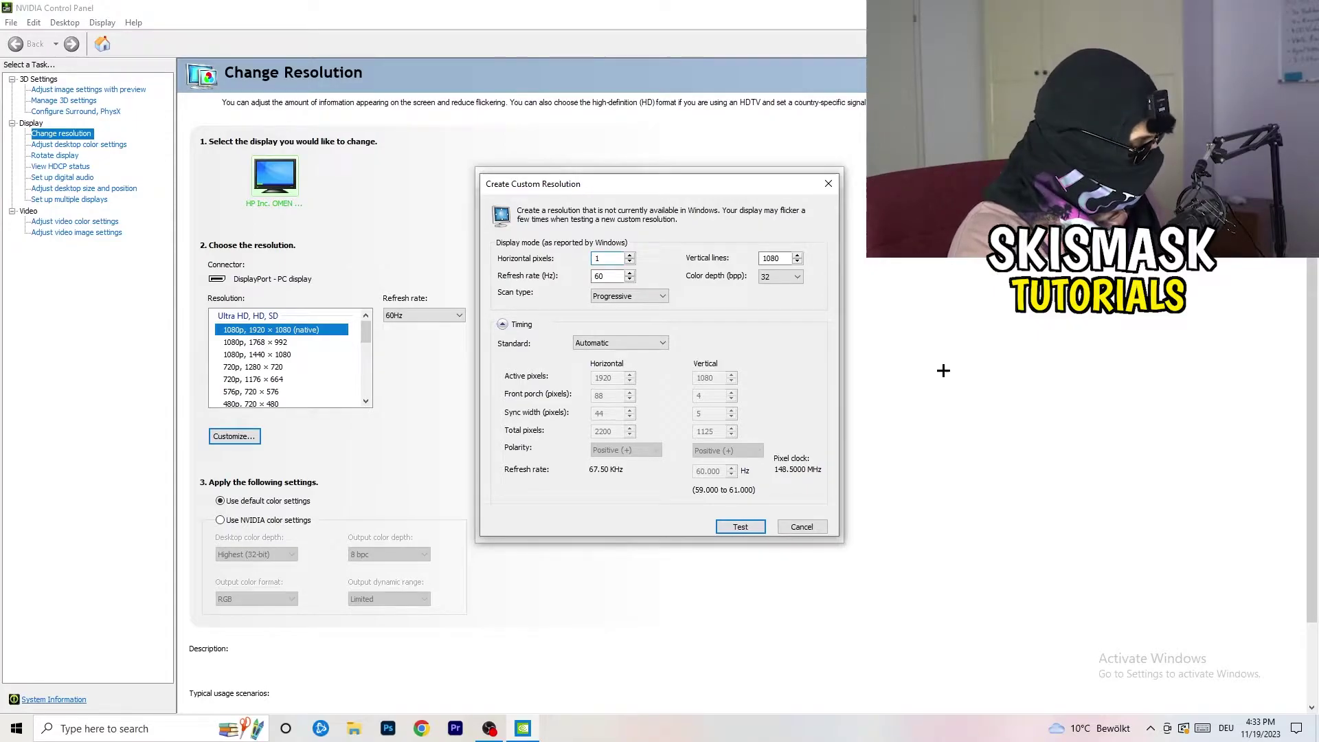
text(40)
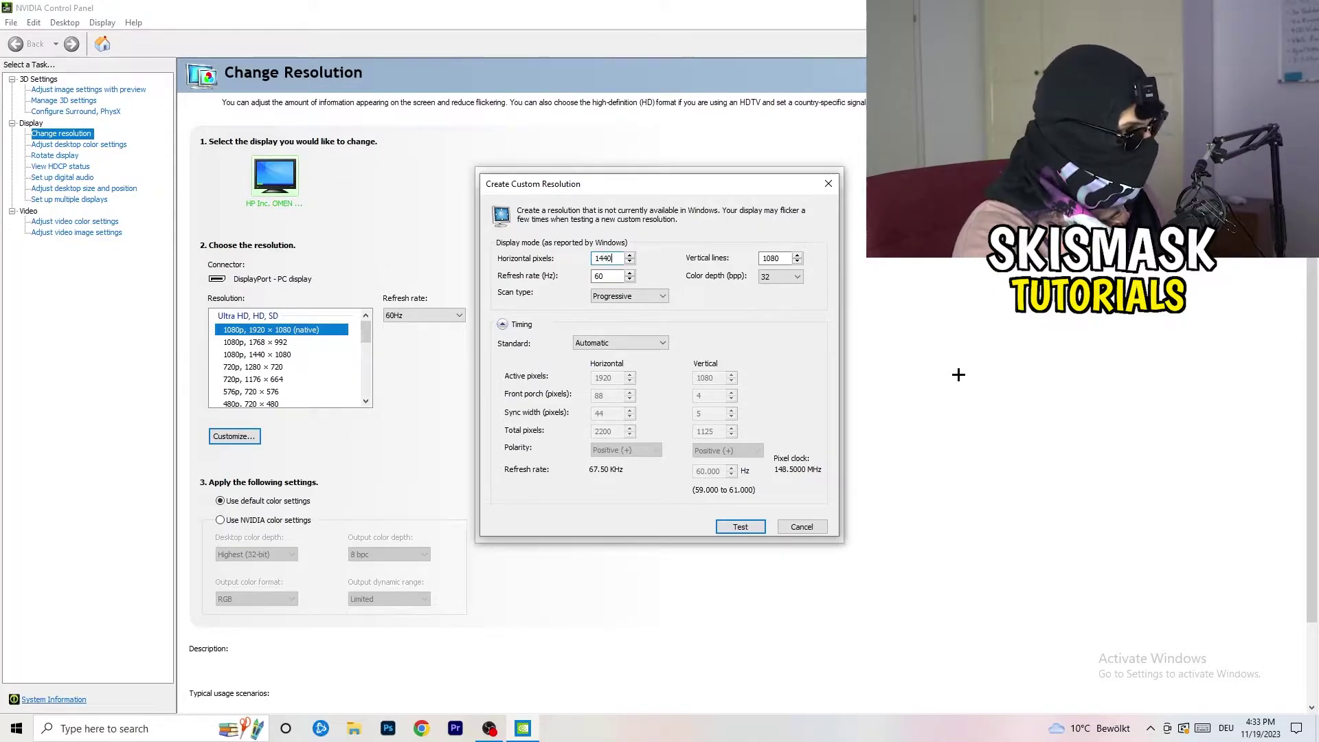
click(779, 260)
key(BackSpace)
key(BackSpace)
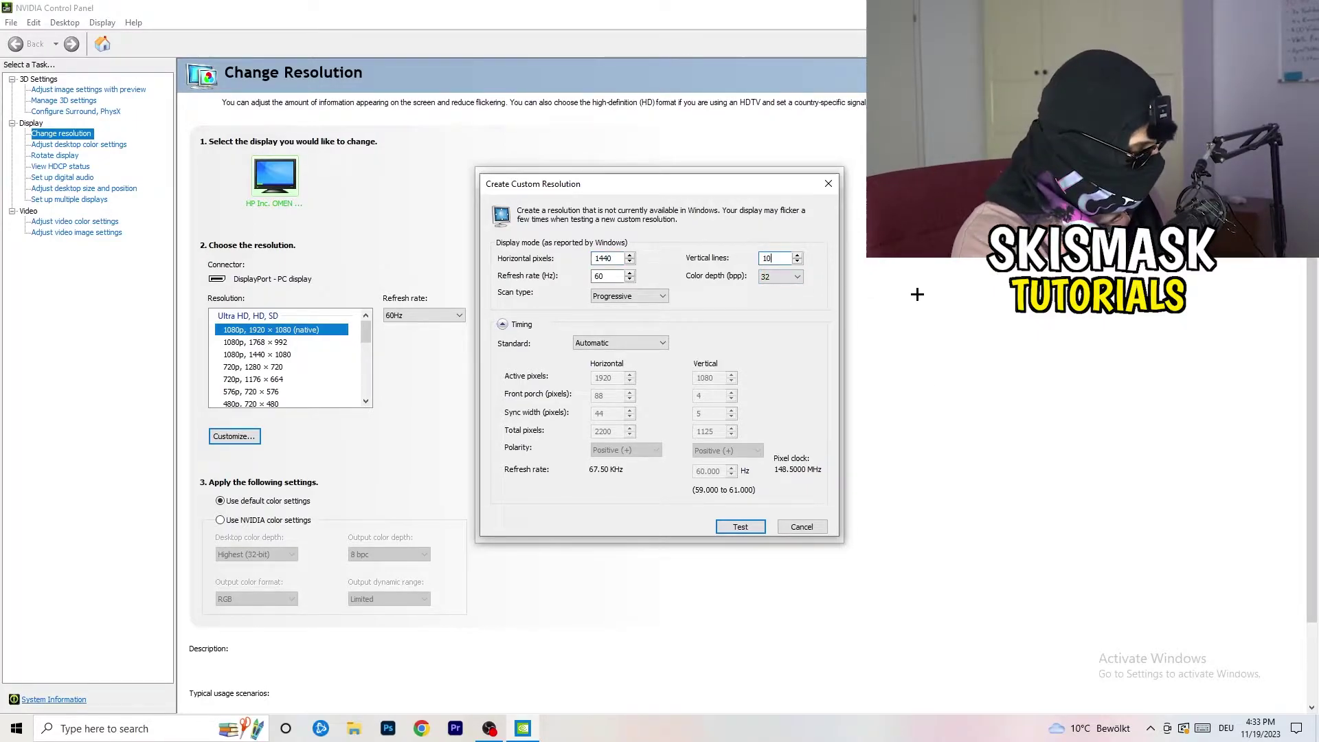
text(40)
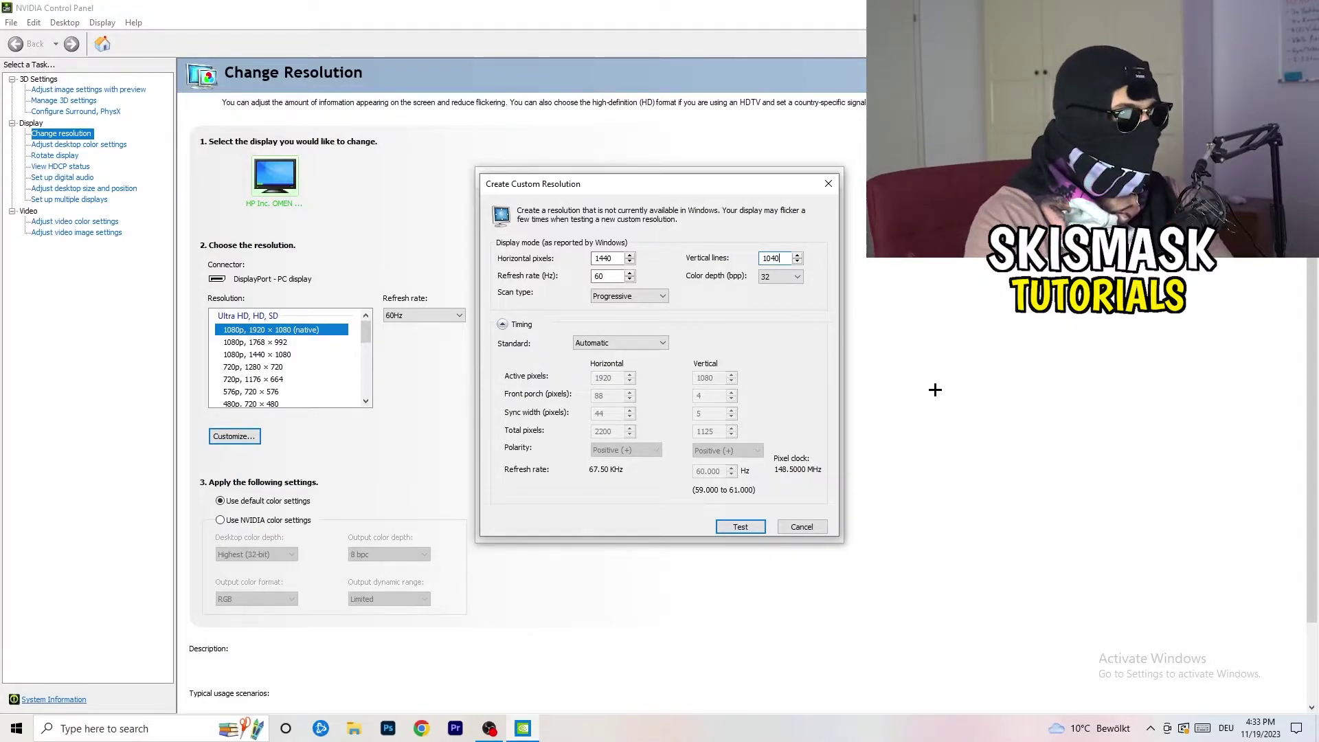
Keep Progressive scan, choose CVT reduced blank timing, then close both customization dialogs
click(650, 297)
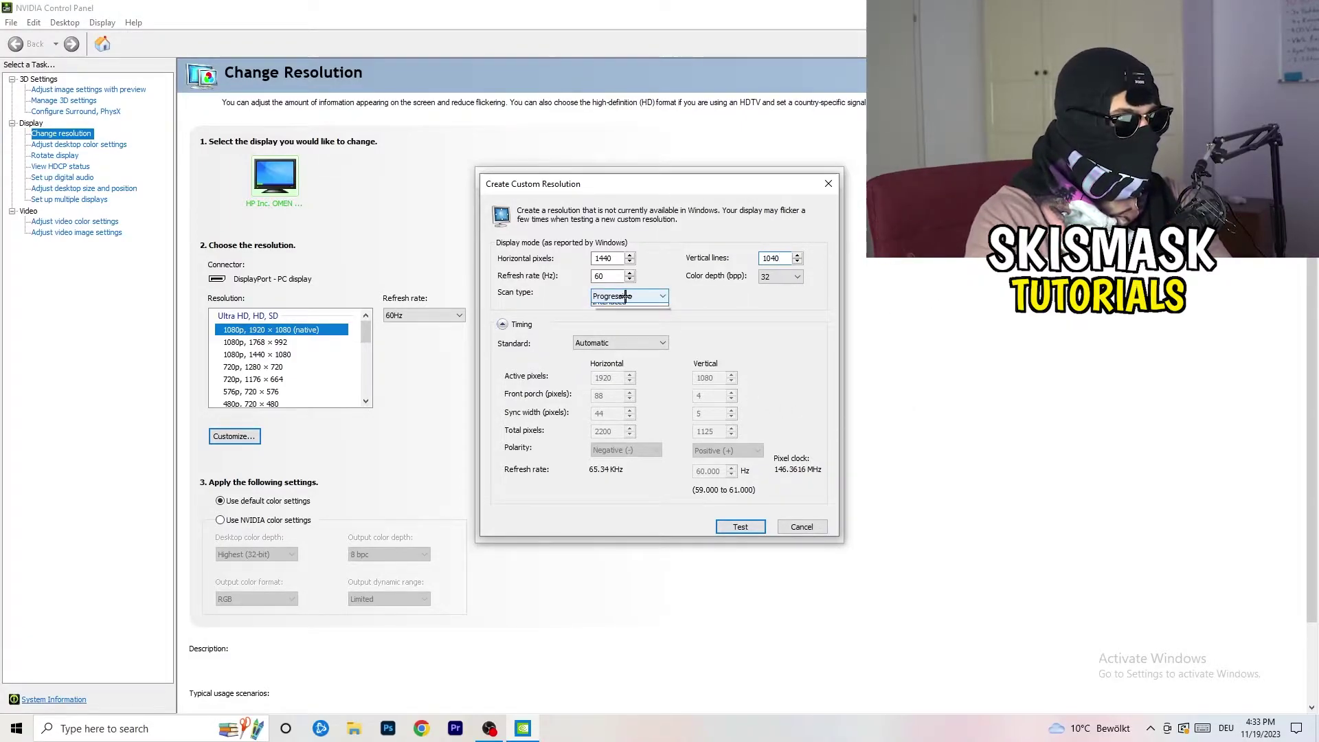
click(715, 295)
click(636, 344)
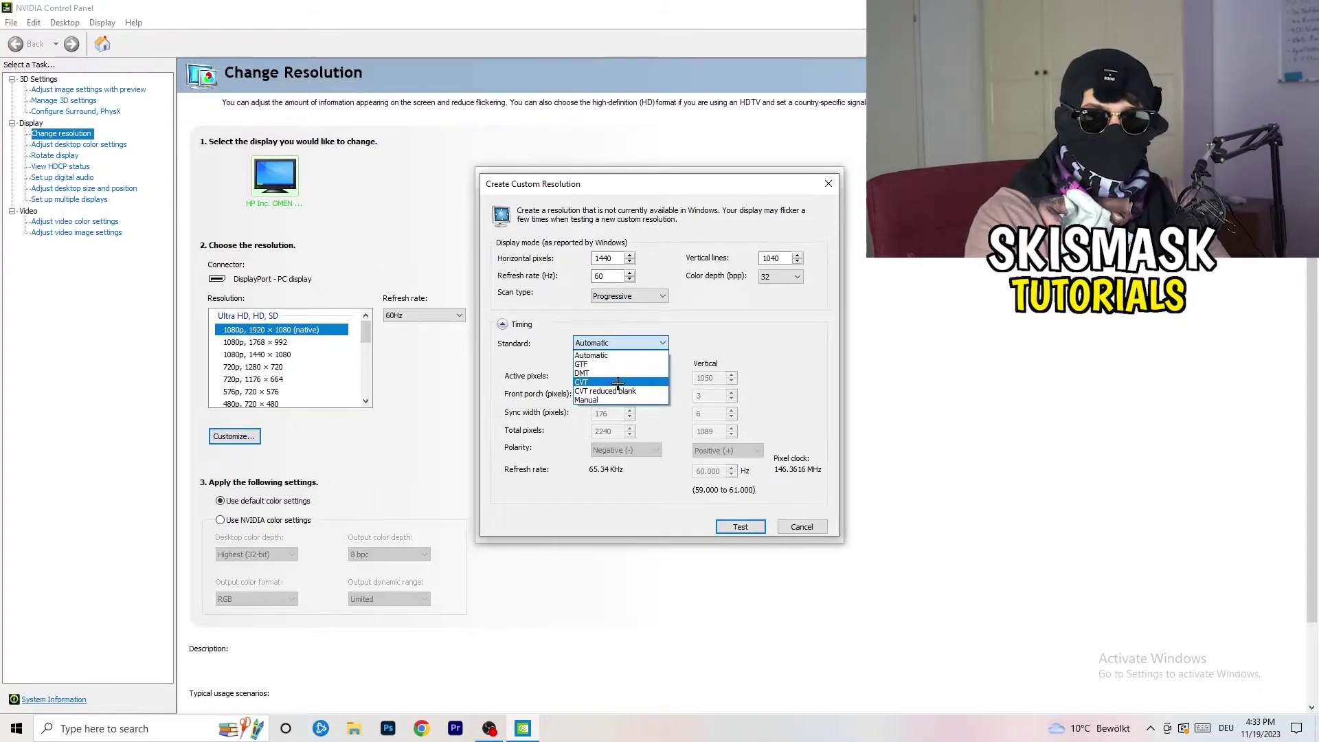
click(727, 351)
click(617, 343)
click(763, 333)
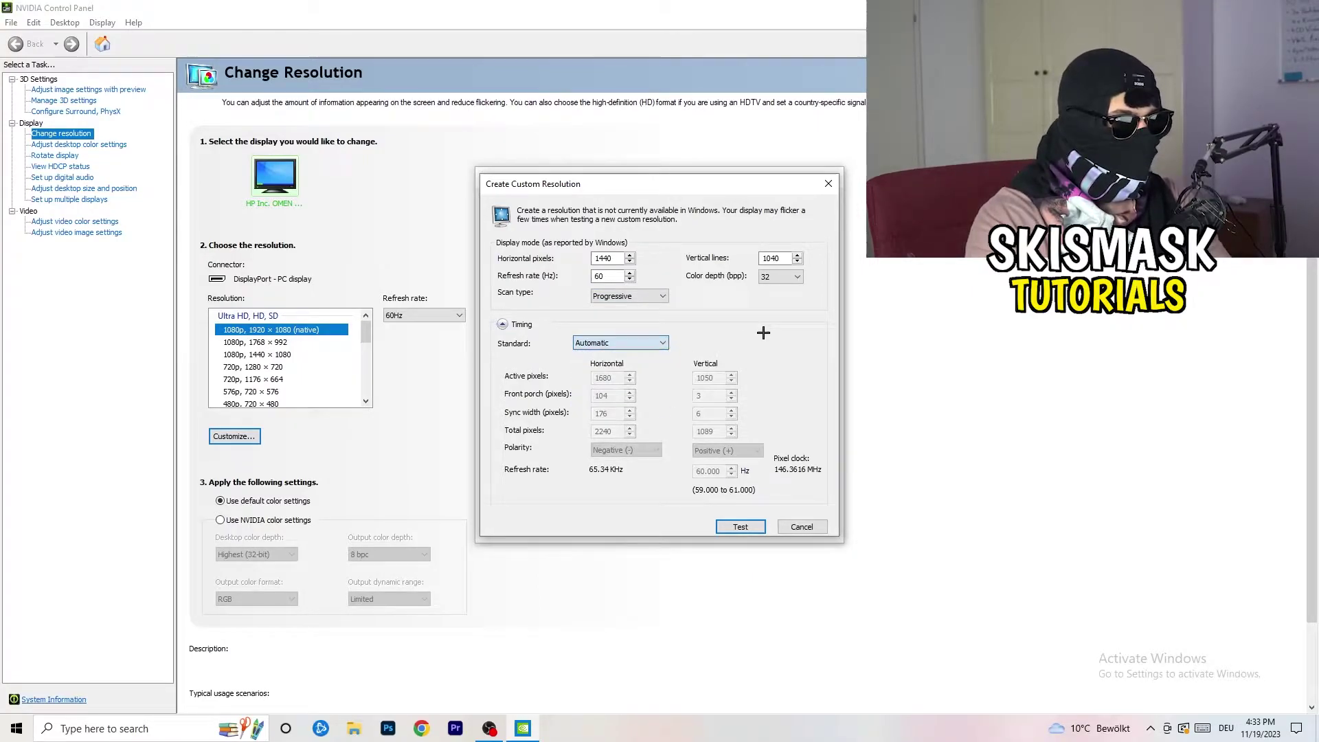
click(616, 343)
click(617, 403)
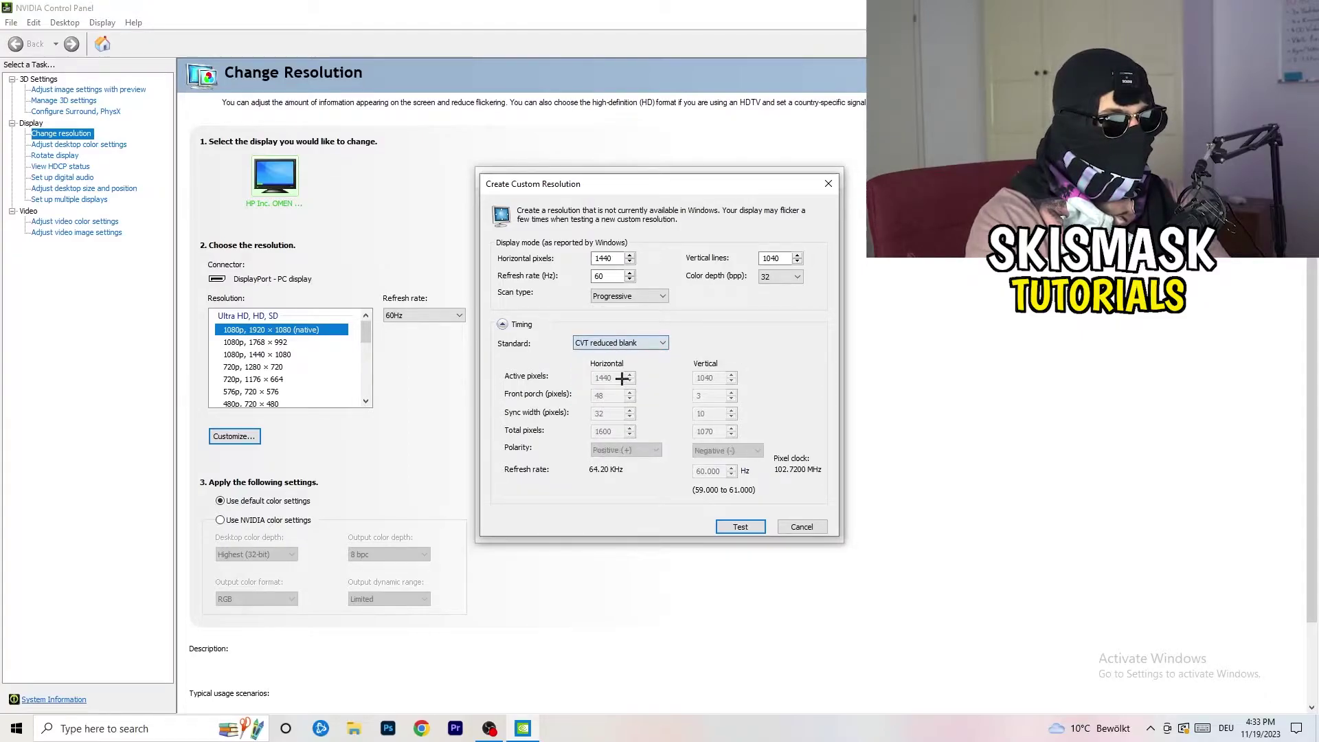
click(833, 180)
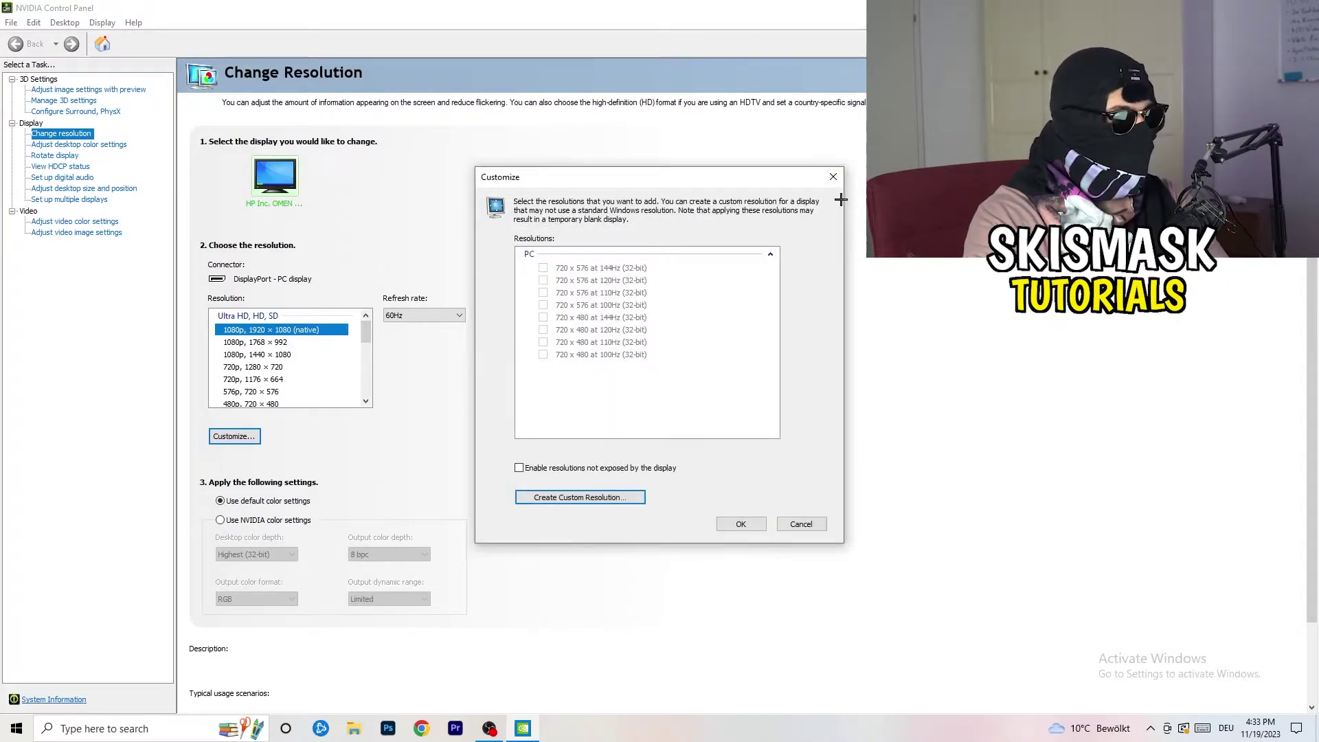
click(835, 179)
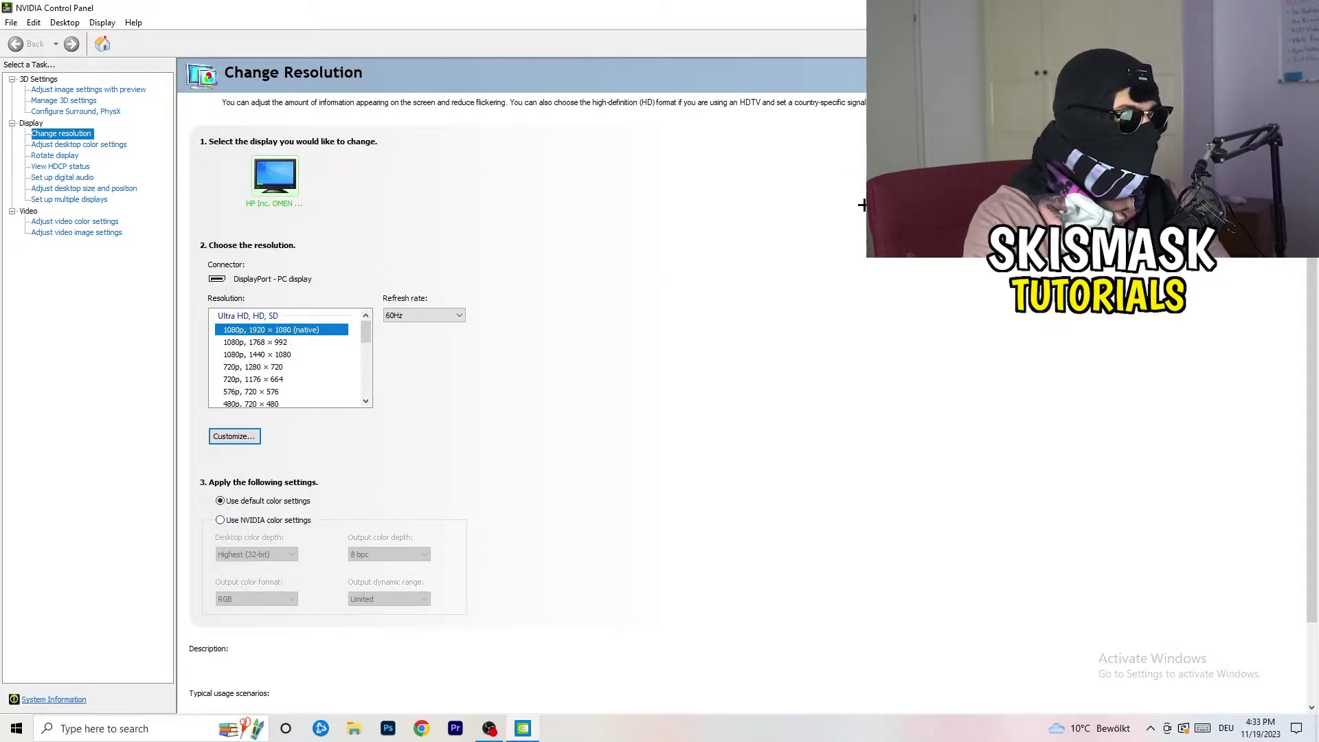
Close NVIDIA Control Panel and open the Display page under System in Windows Settings
key(alt+F4)
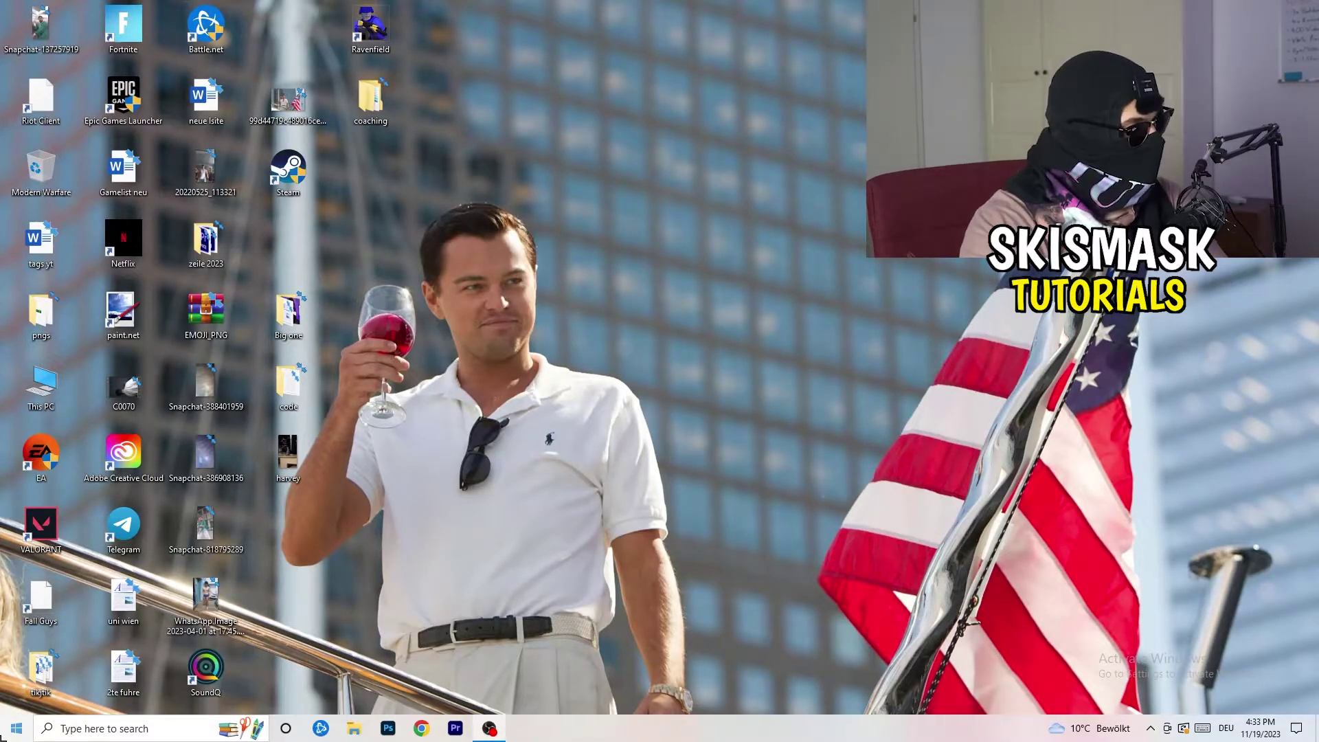
click(17, 728)
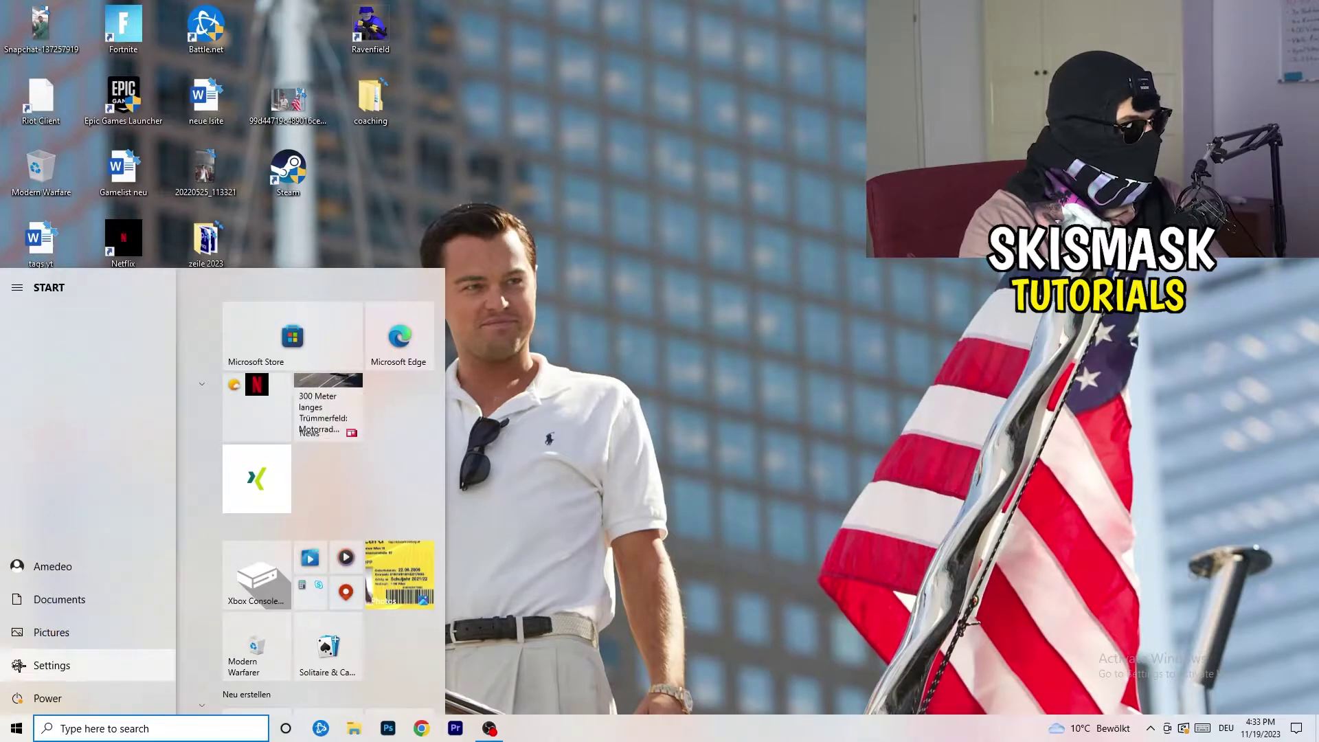
click(19, 665)
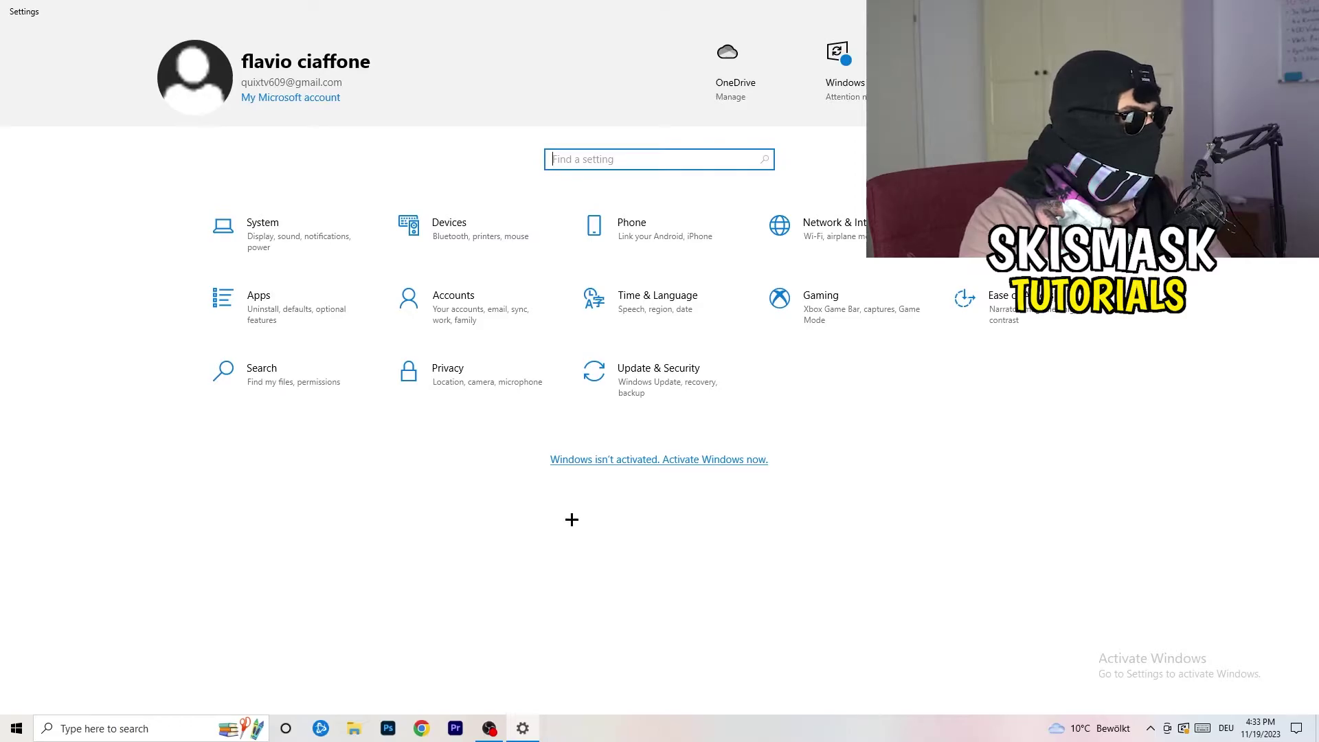
click(288, 252)
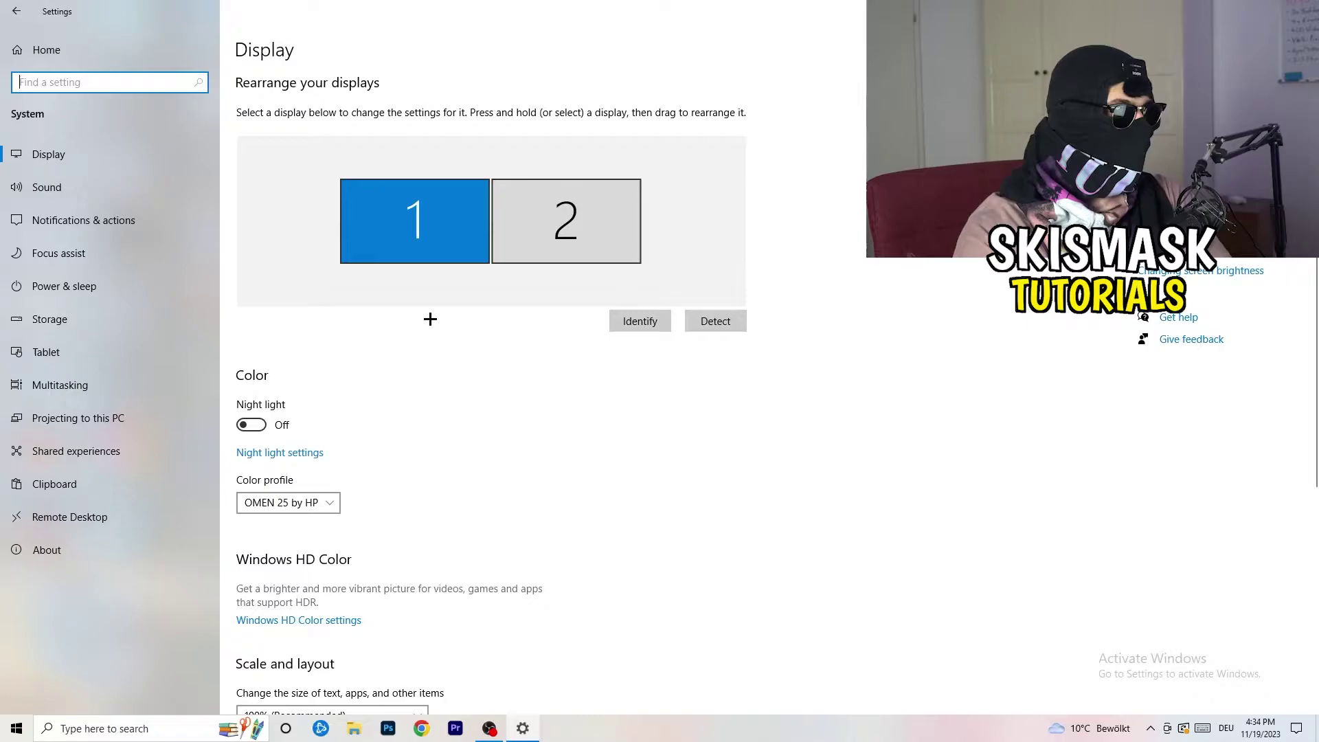
Confirm the display scale stays at 100% (Recommended) at 1920 × 1080, then return to Settings home
scroll(430, 318, down, 4)
click(318, 180)
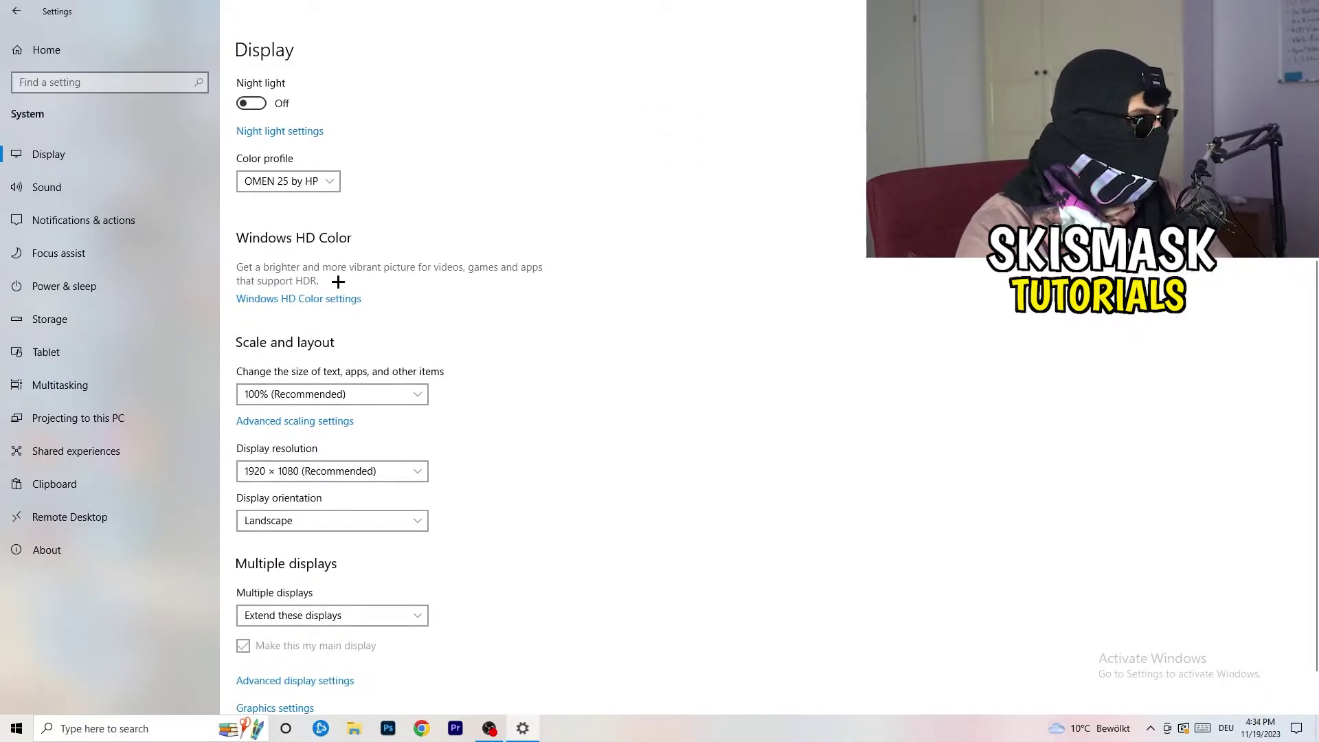
scroll(330, 303, down, 1)
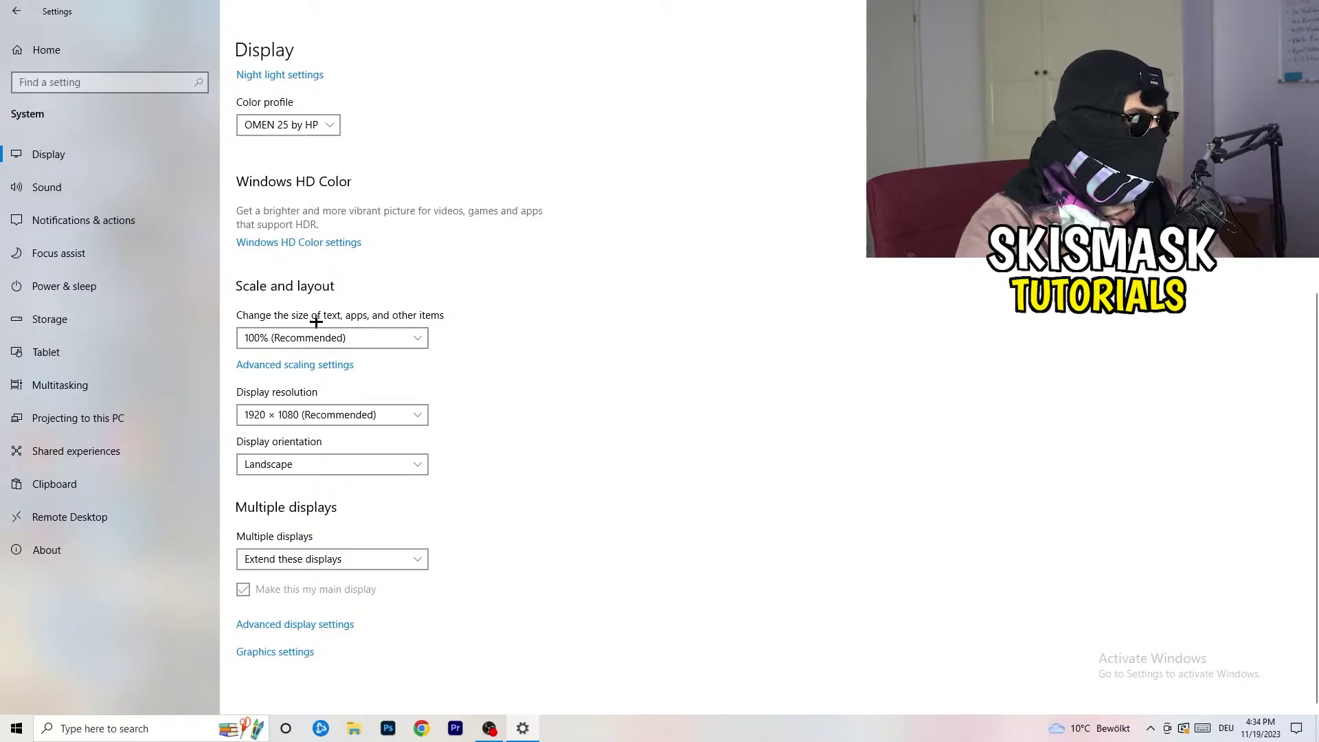
click(416, 337)
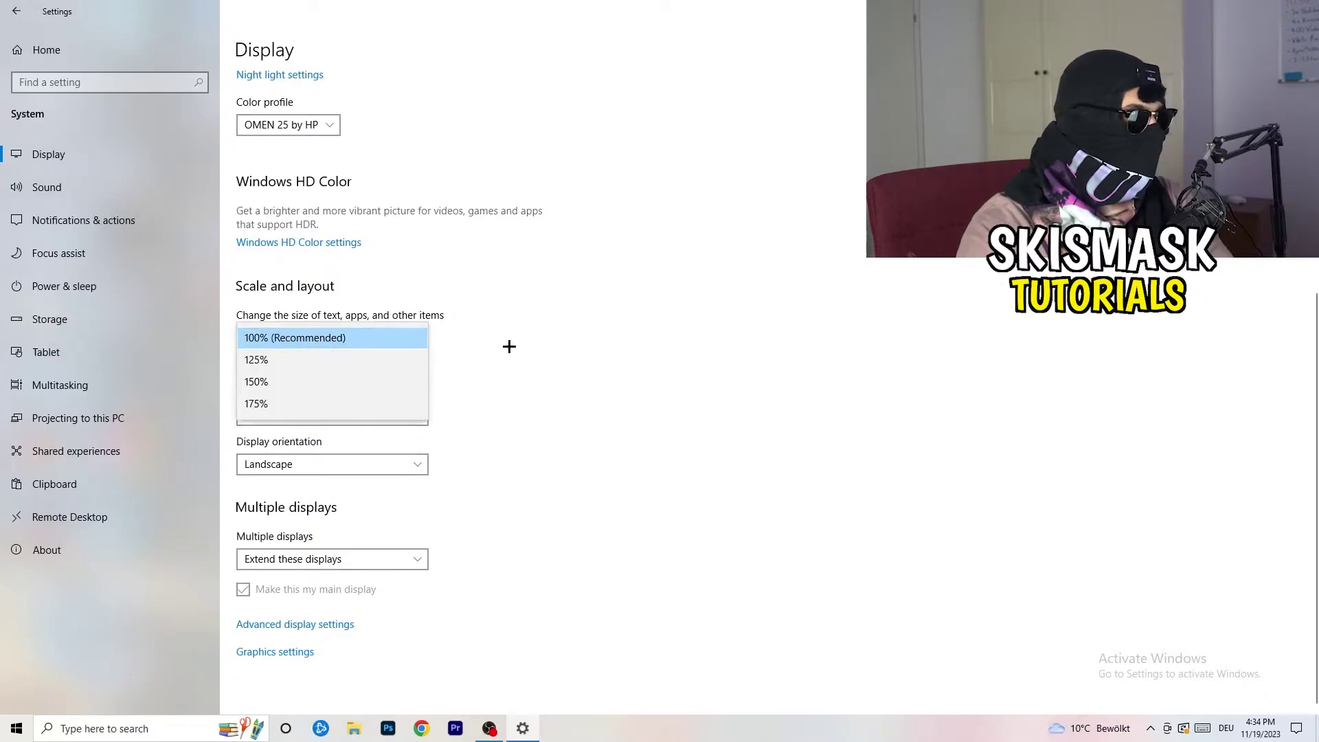
click(647, 322)
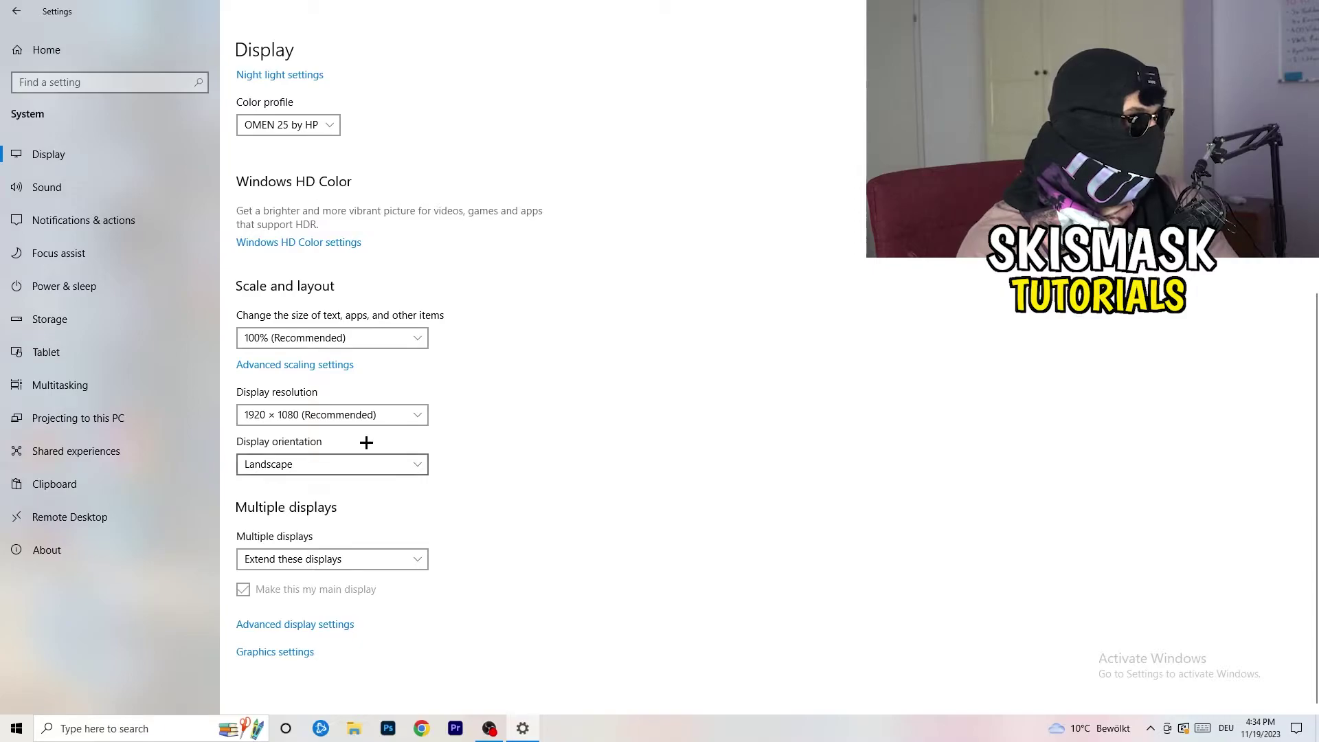
click(16, 11)
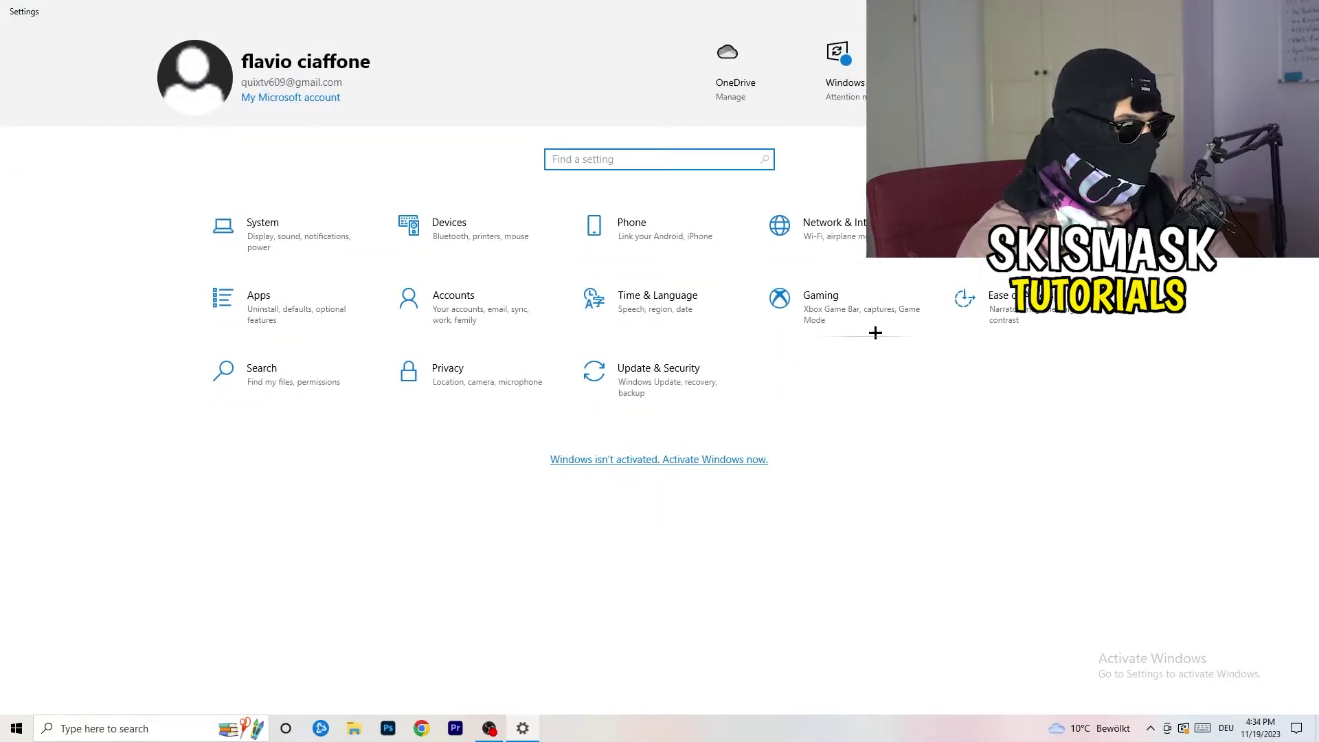
Go to Gaming settings and view the Xbox Game Bar page, with the Game Bar Off
click(842, 333)
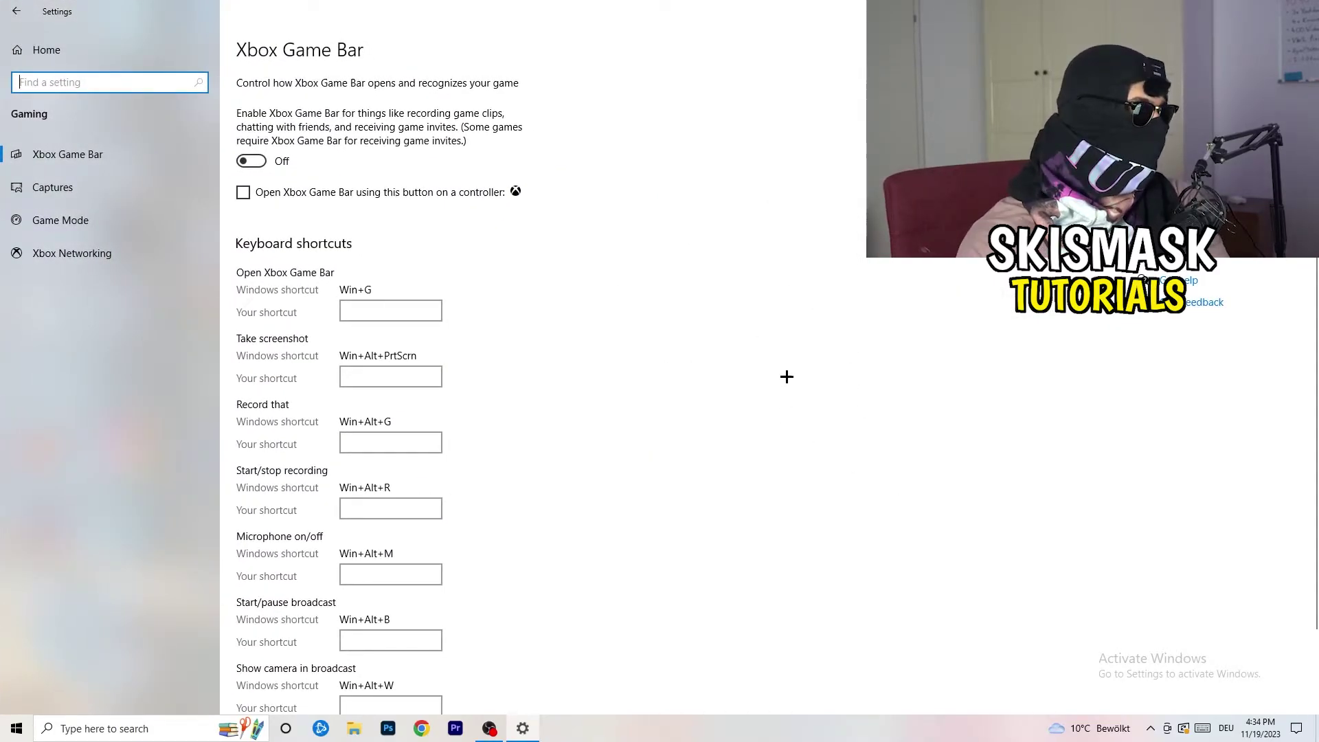
click(55, 88)
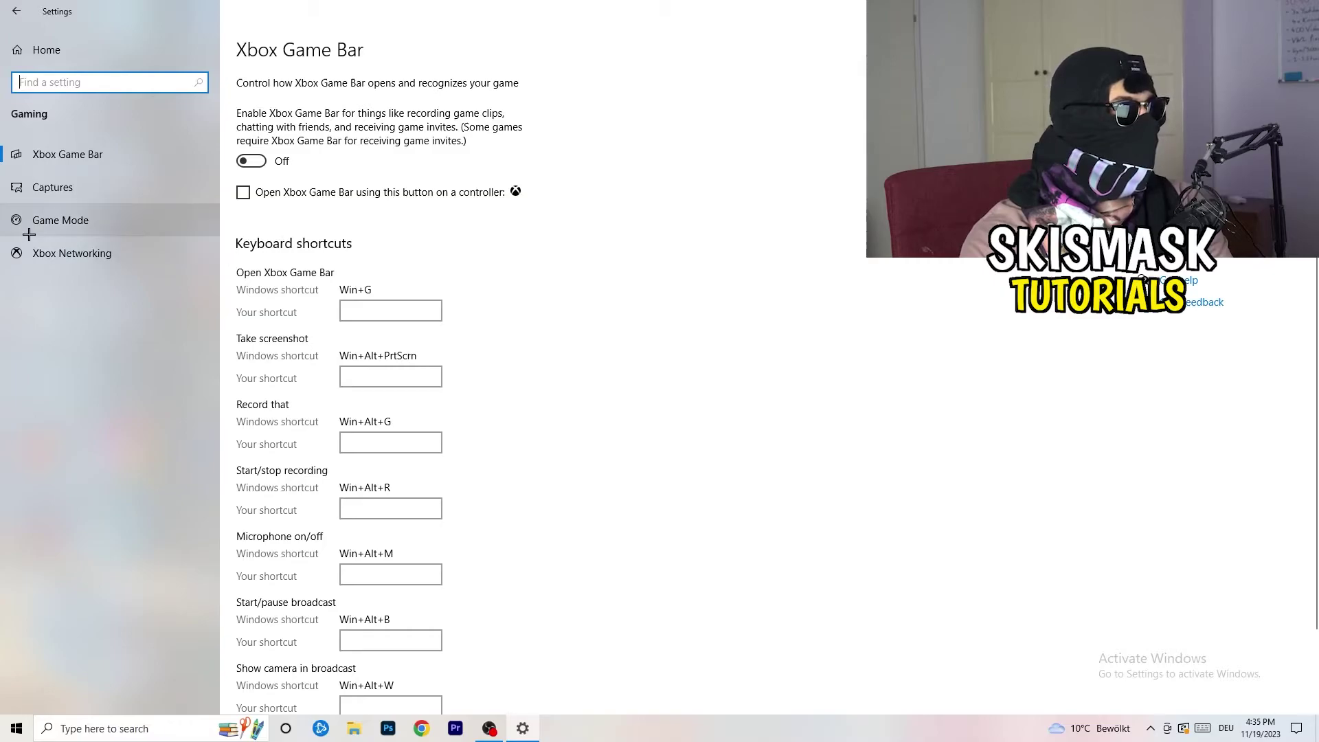
Confirm Game Mode is switched On, then close Settings to the desktop
click(79, 218)
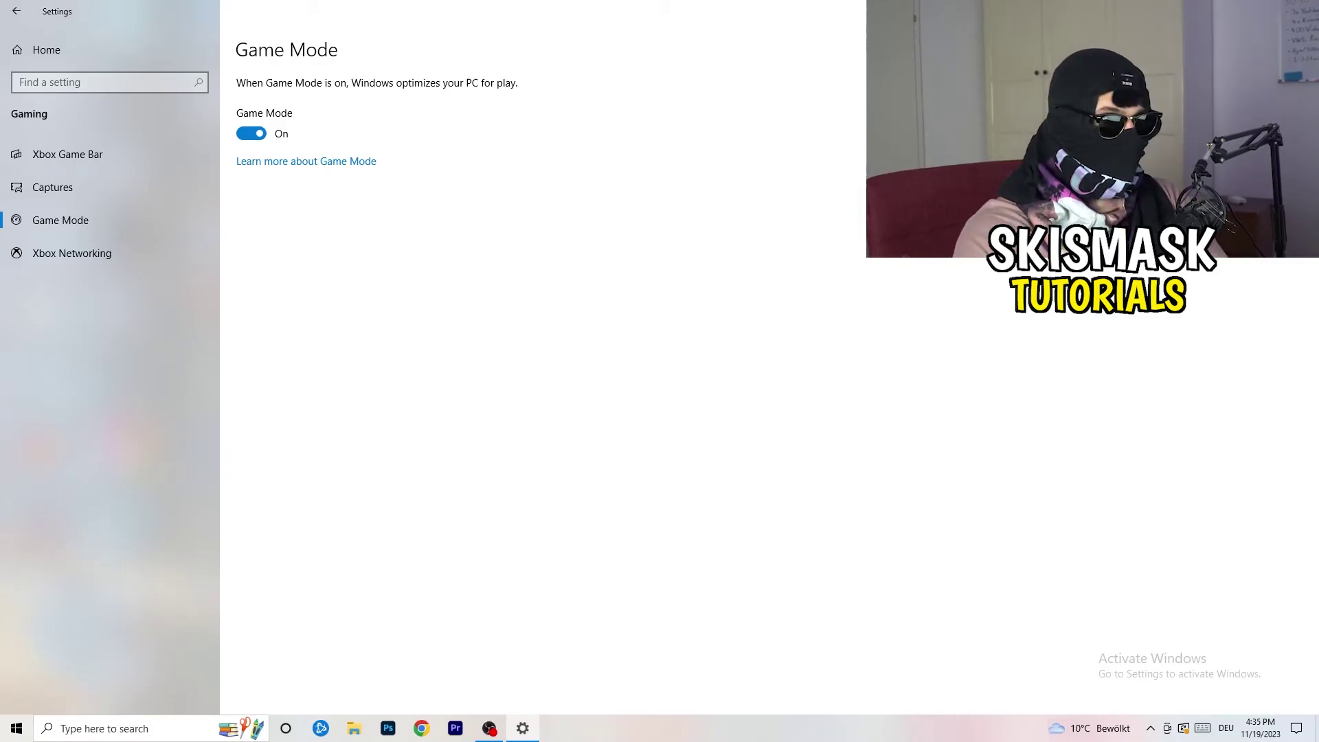
key(alt+F4)
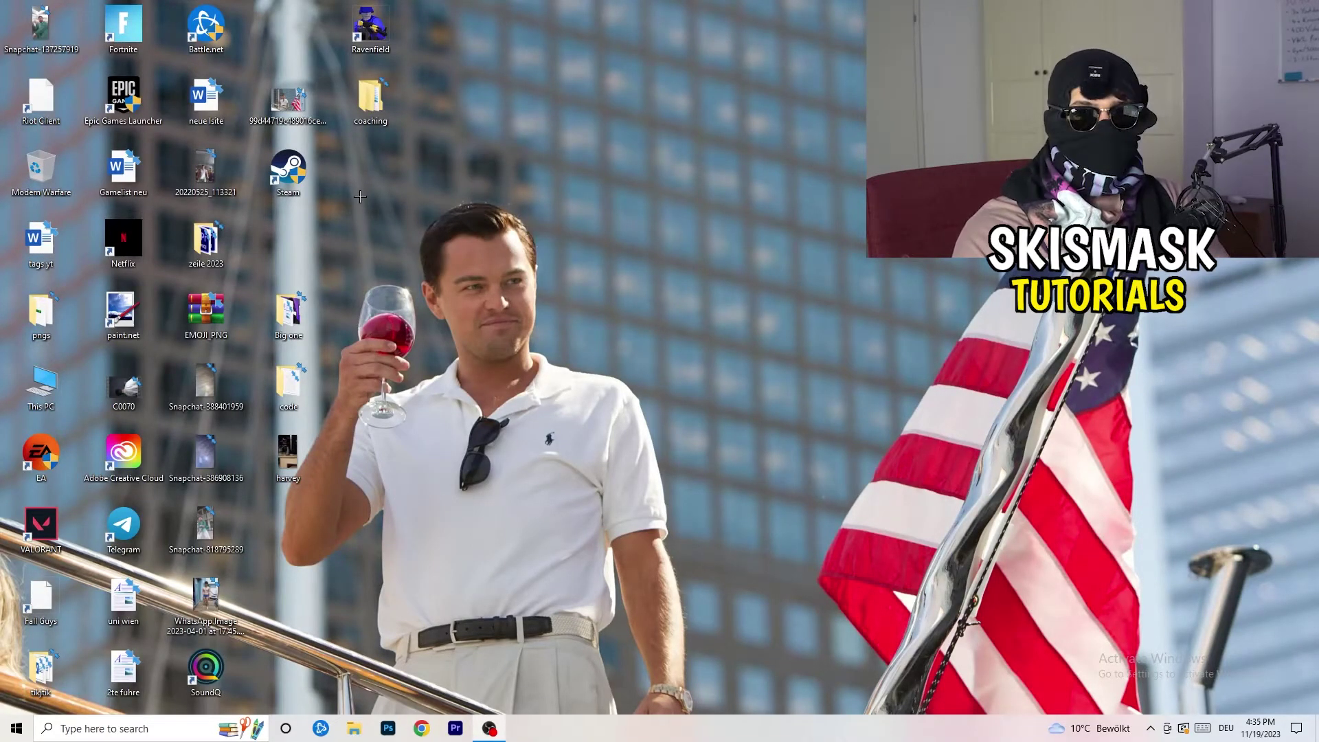
Set the Steam shortcut to run in Windows 8 compatibility mode as administrator, and apply
drag(288, 170, 702, 241)
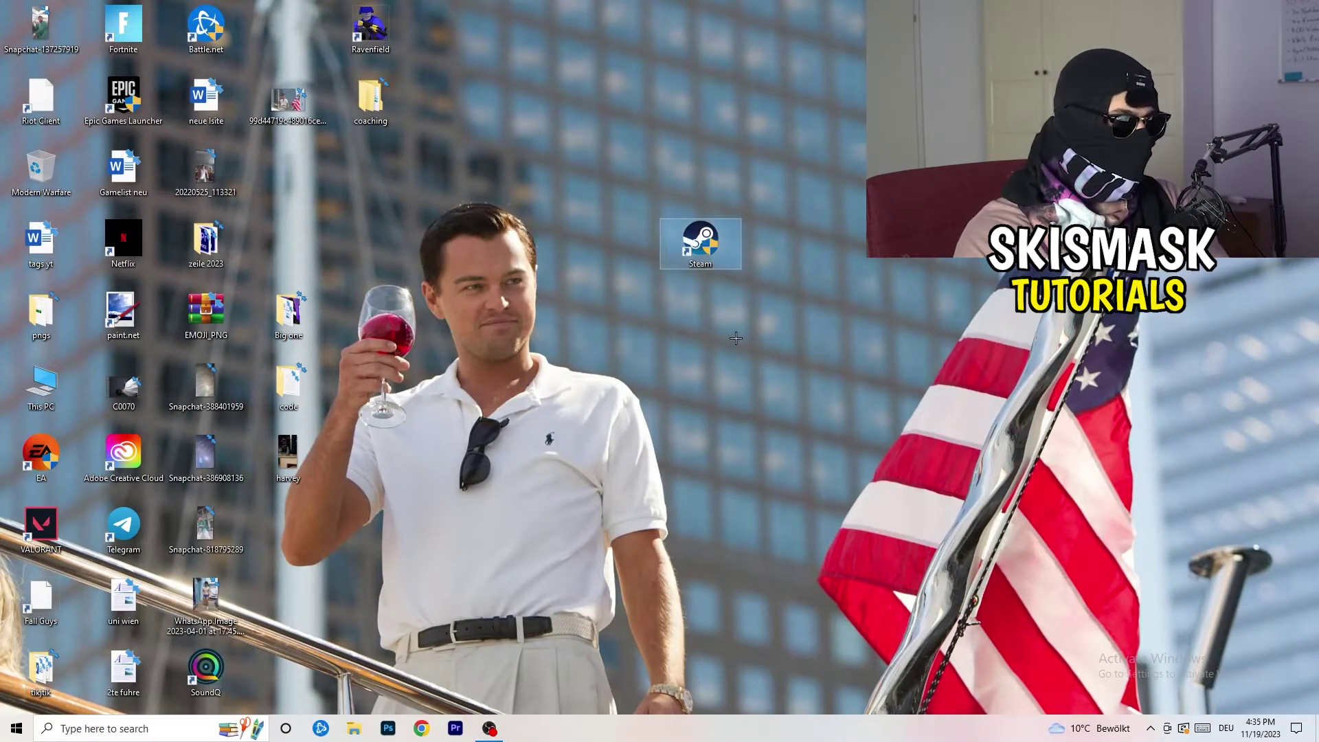
key(shift+F10)
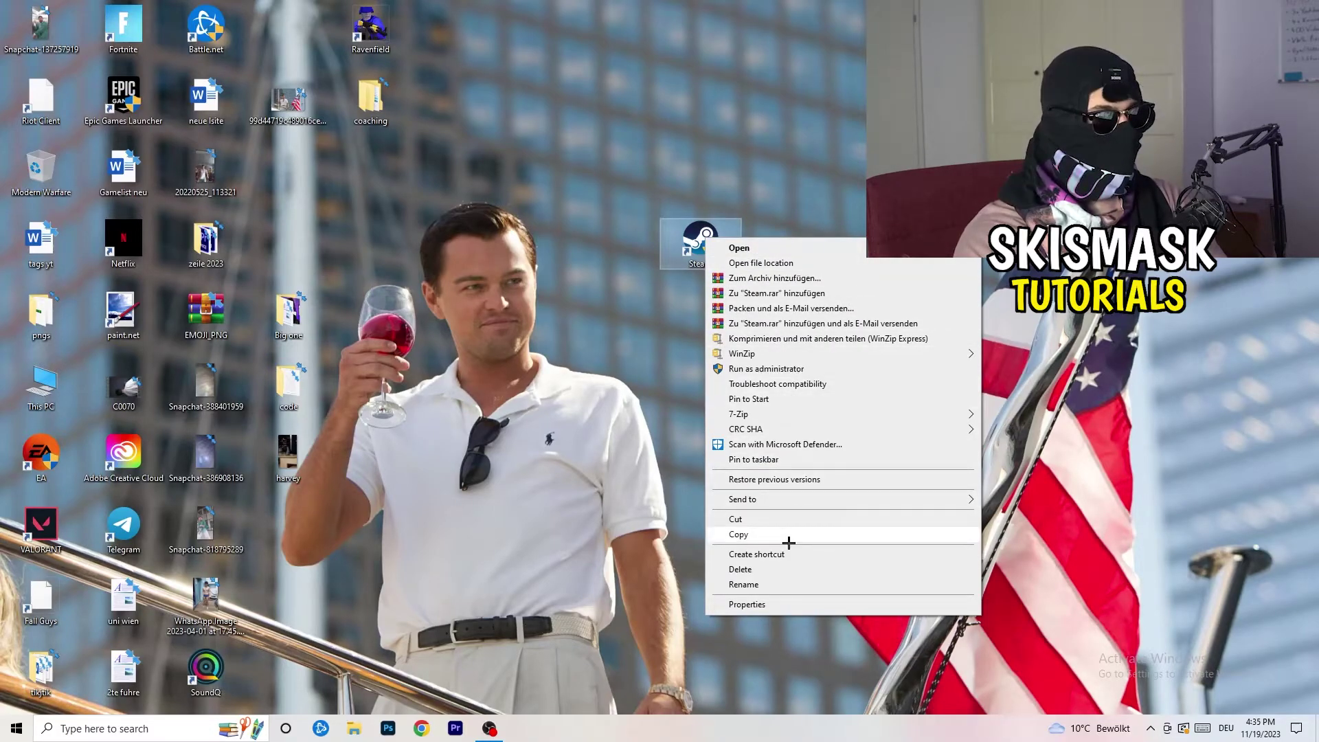
click(794, 604)
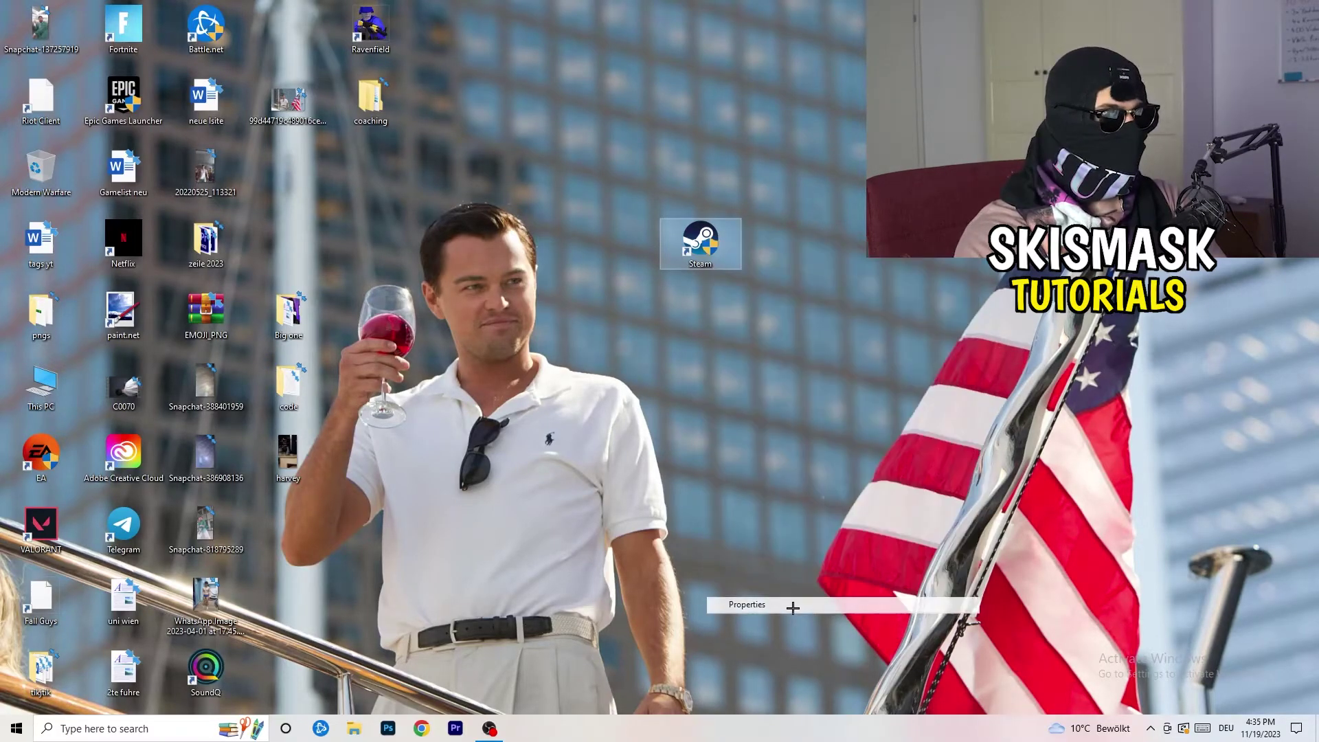
drag(771, 254, 565, 130)
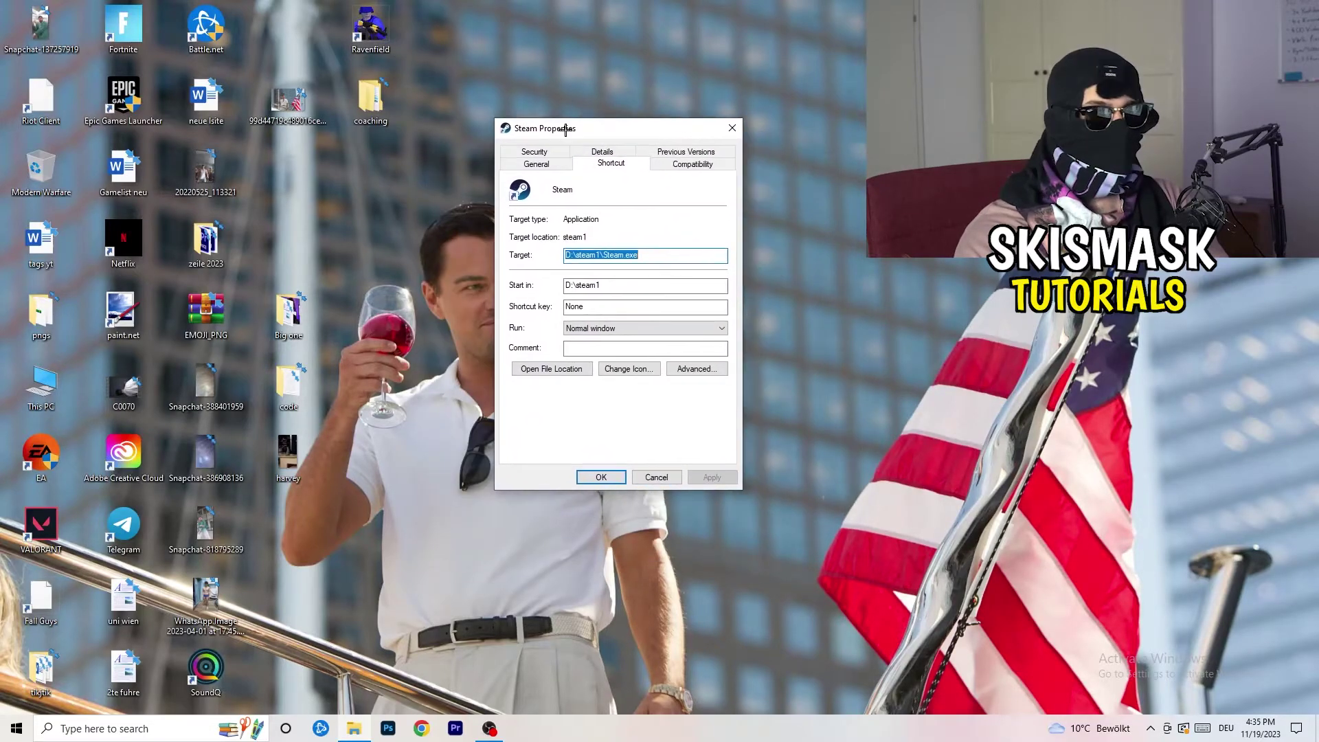
click(713, 165)
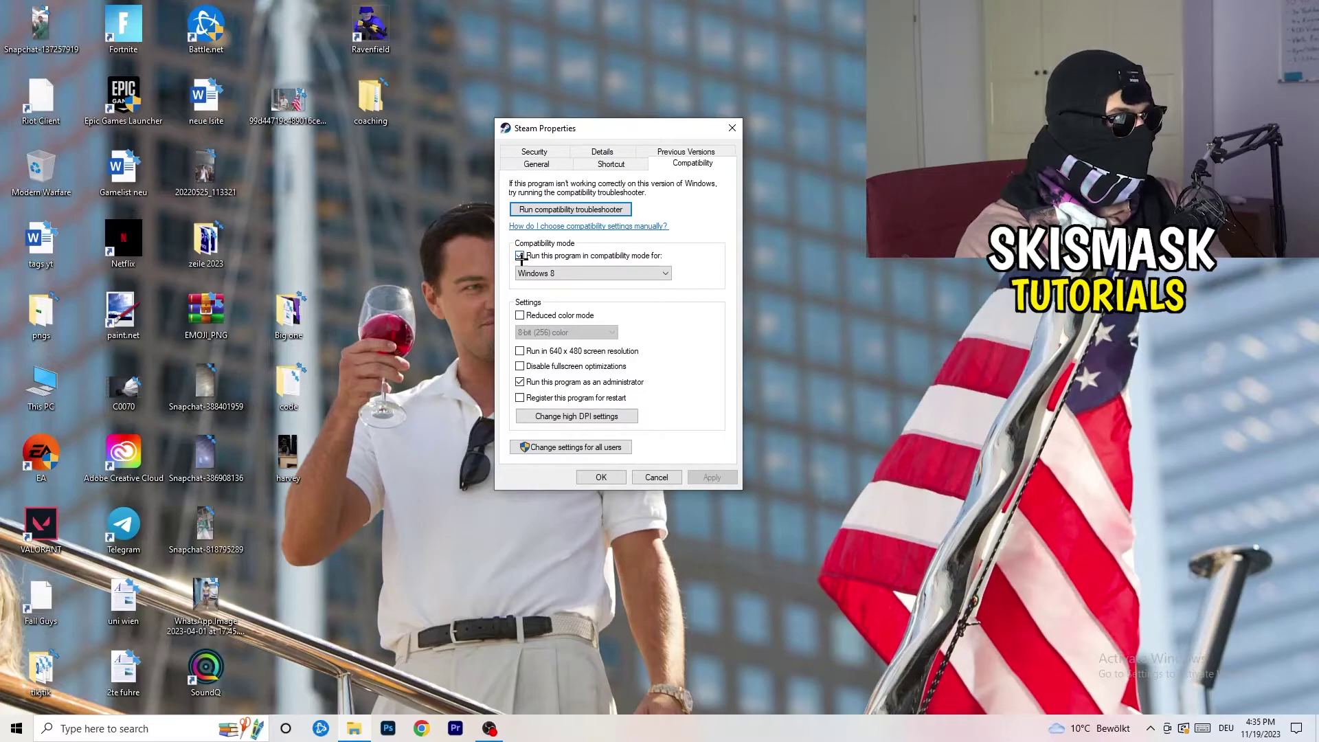
click(618, 272)
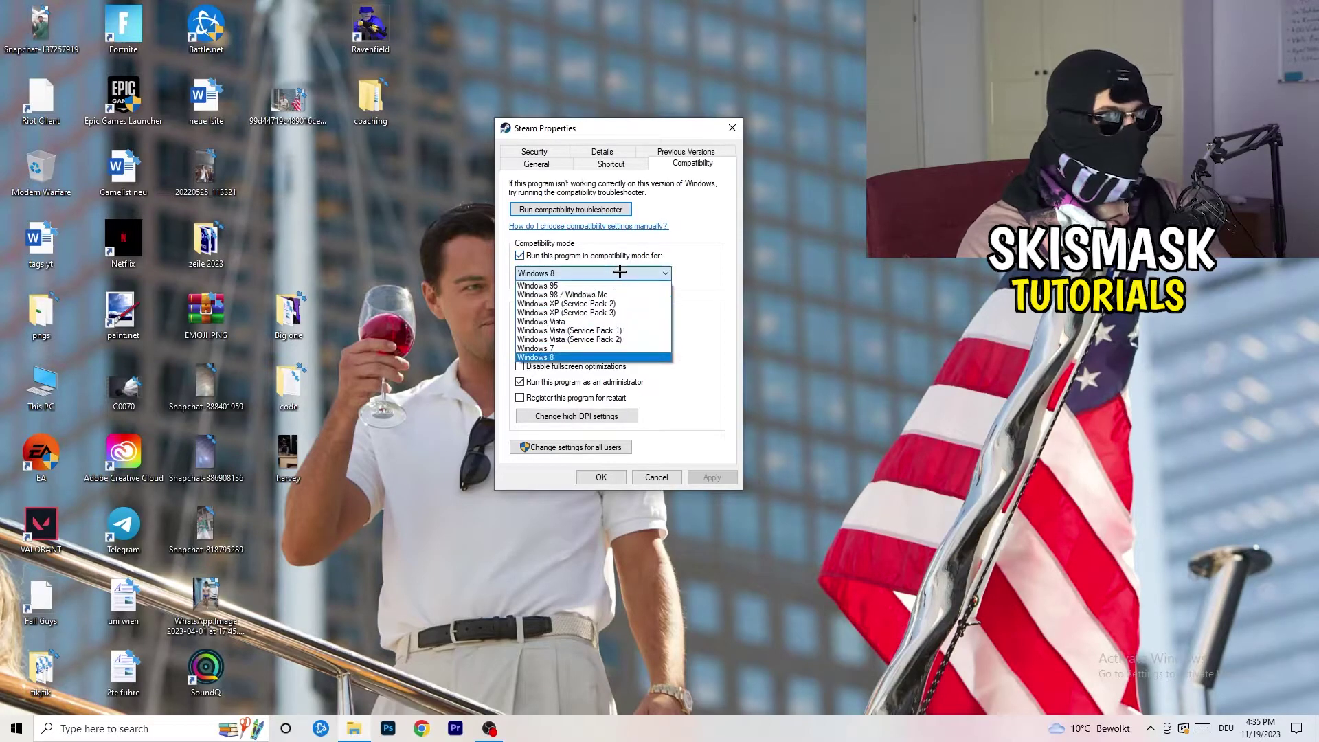
click(732, 262)
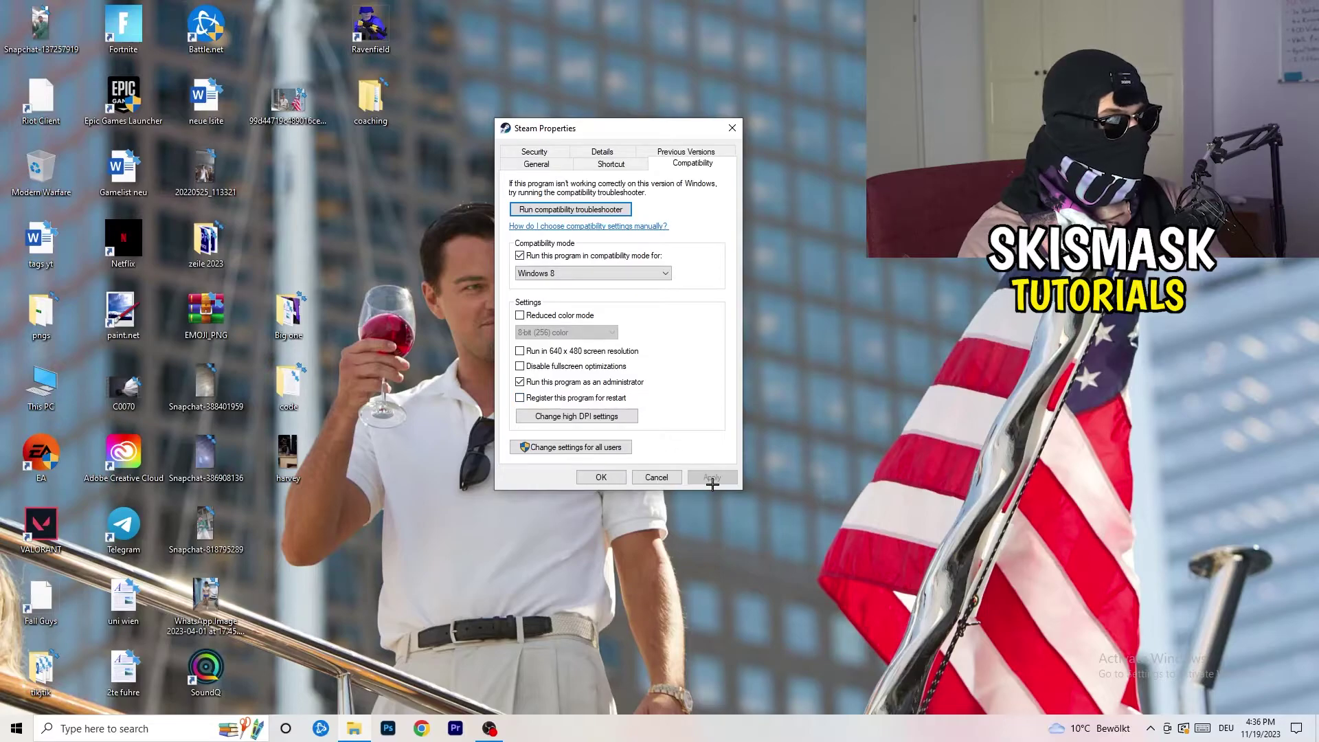
click(601, 477)
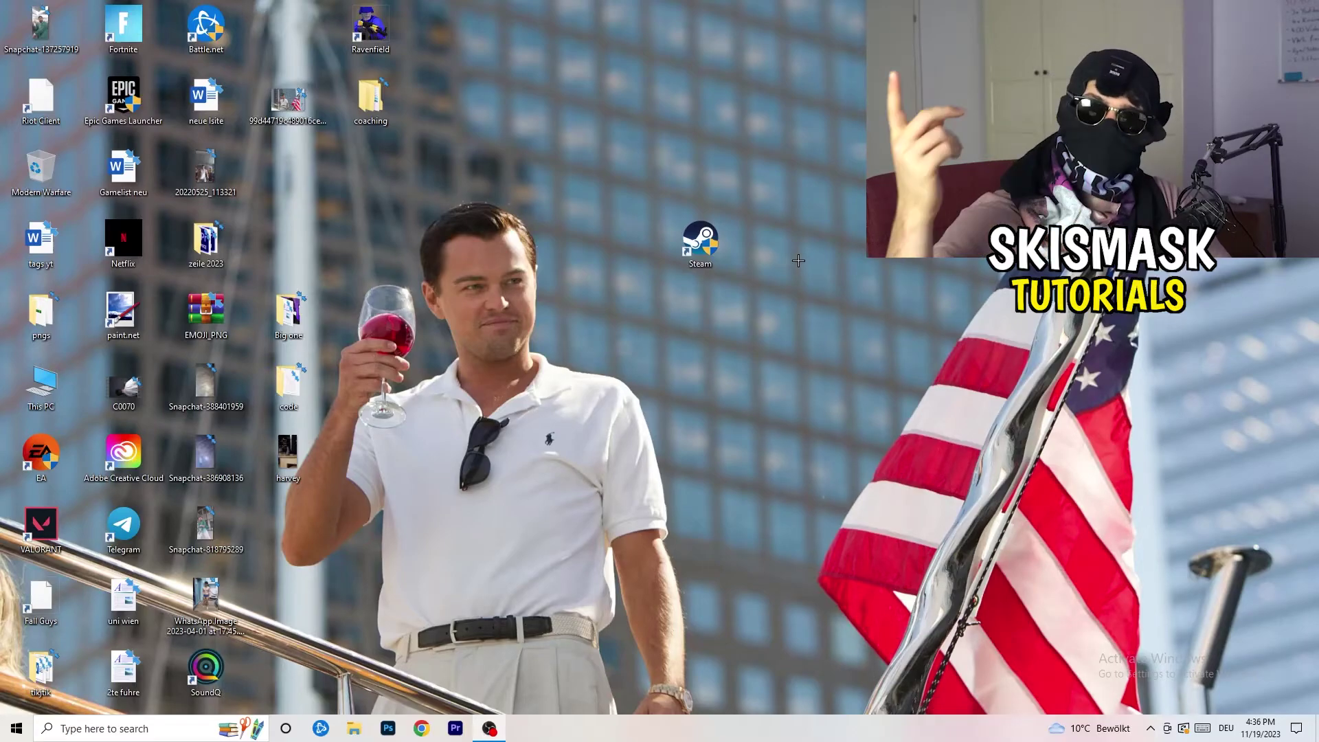
Nudge the Steam shortcut slightly to the left on the desktop
drag(728, 264, 646, 266)
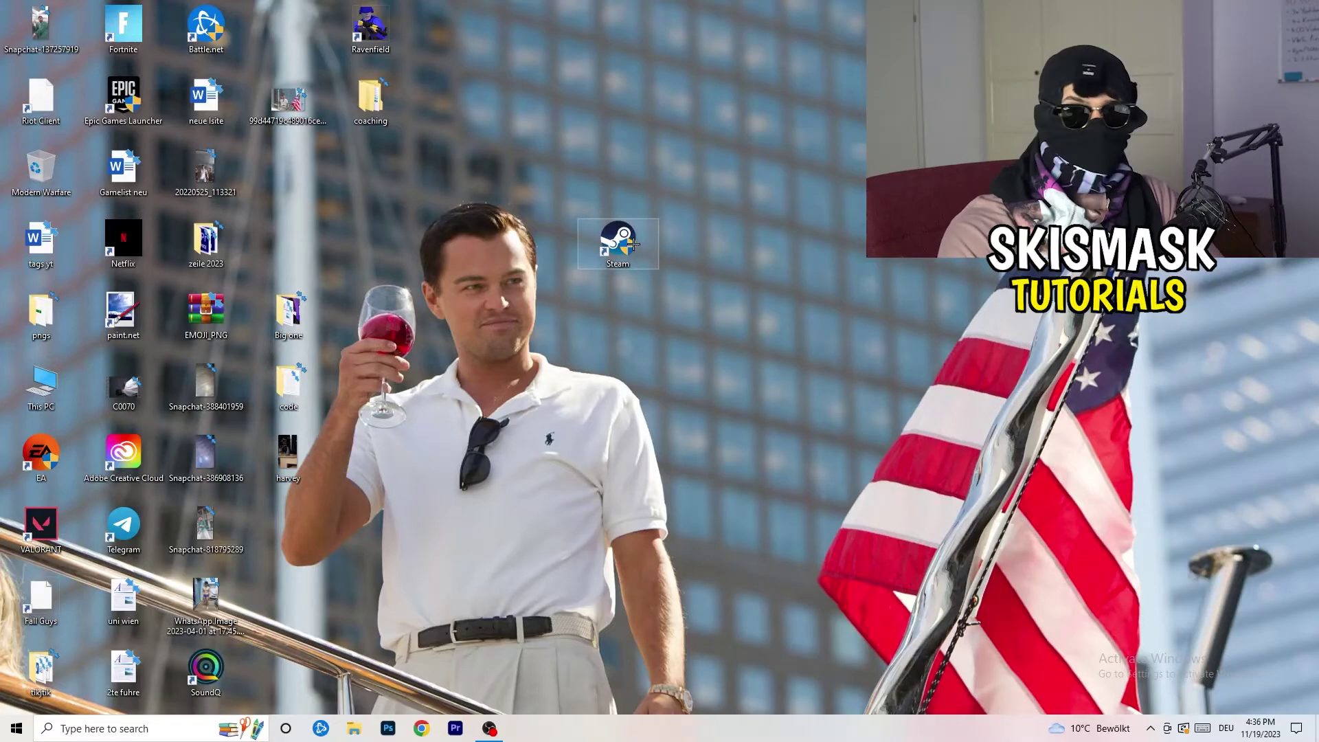
Recheck Steam's Windows 8 and administrator compatibility settings, then return the shortcut to the icon grid
drag(632, 242, 474, 234)
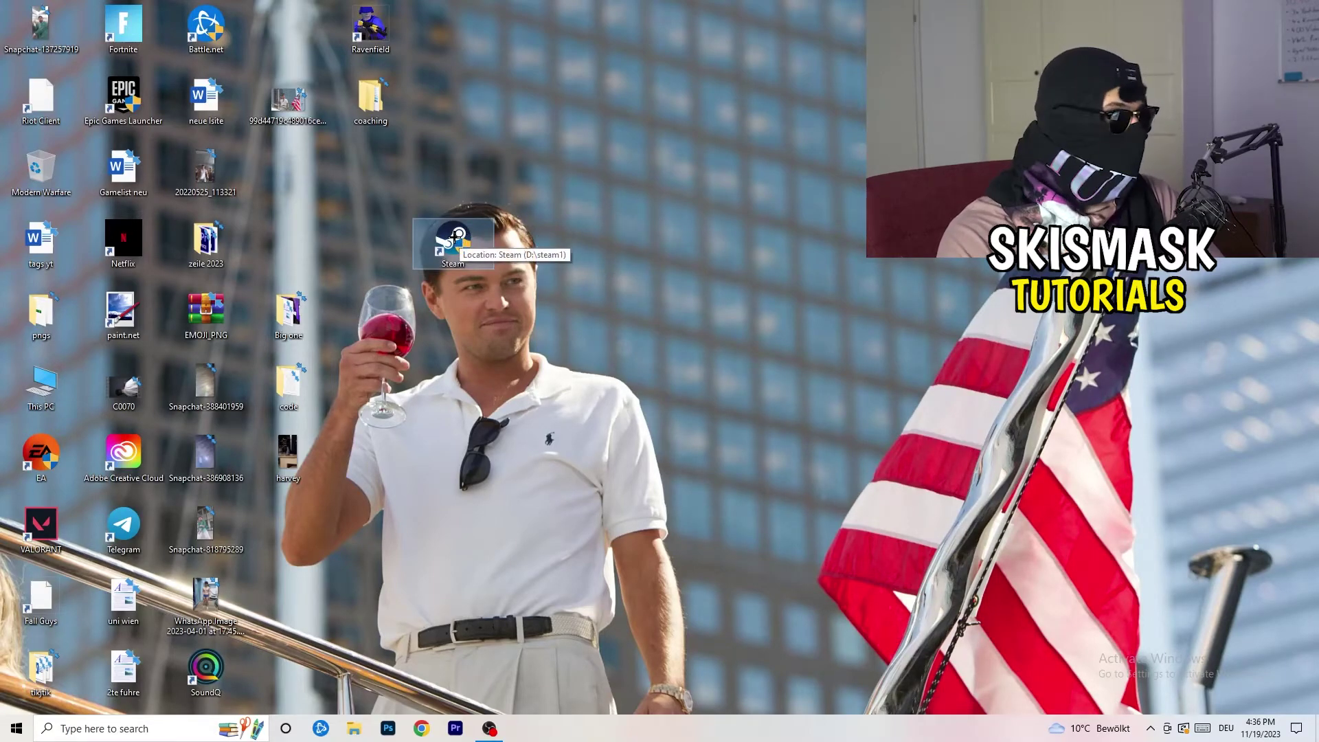
right_click(454, 237)
click(518, 603)
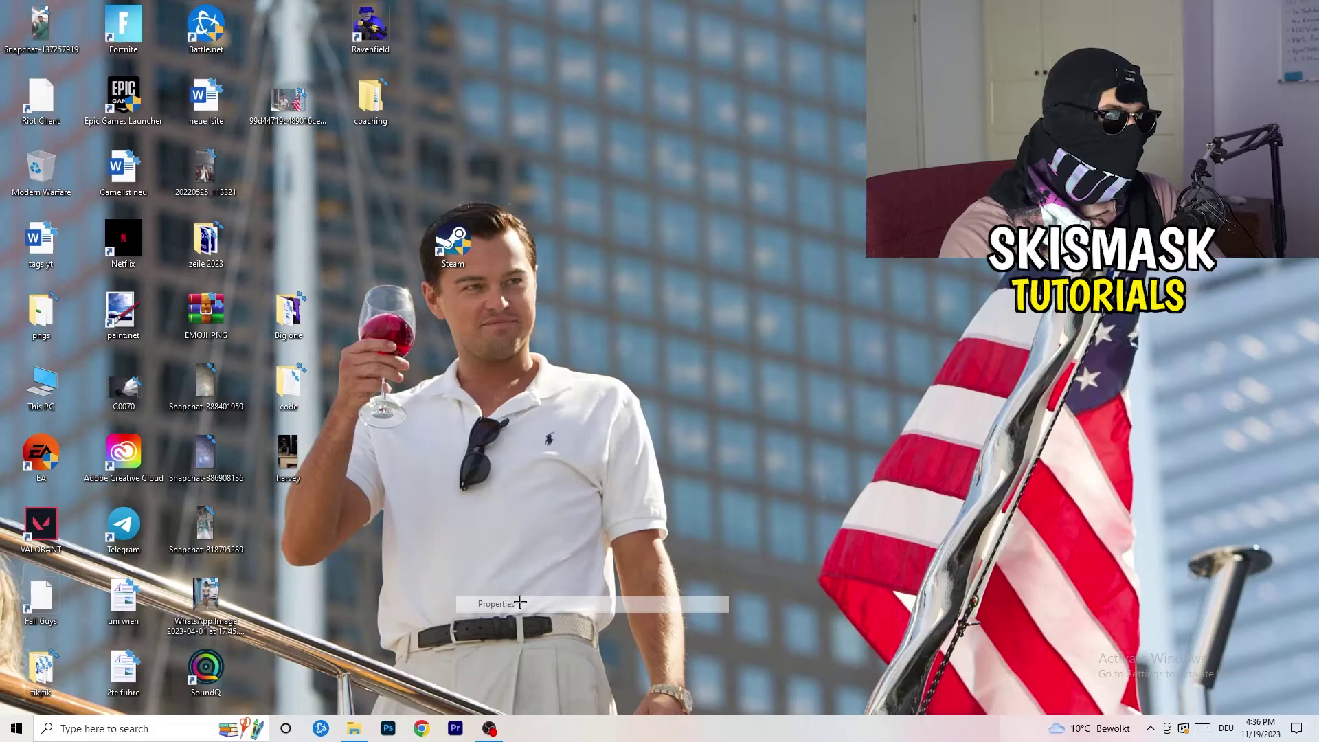
click(649, 284)
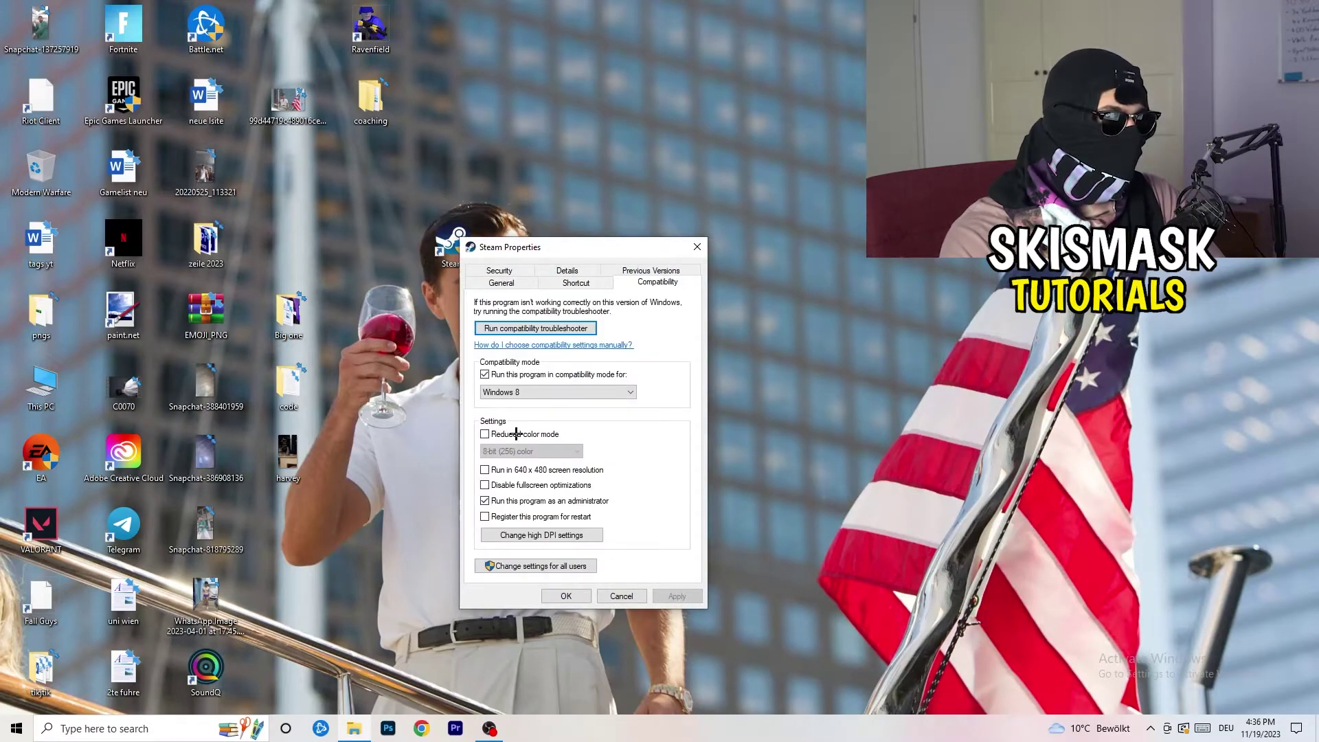
click(697, 247)
drag(289, 167, 289, 166)
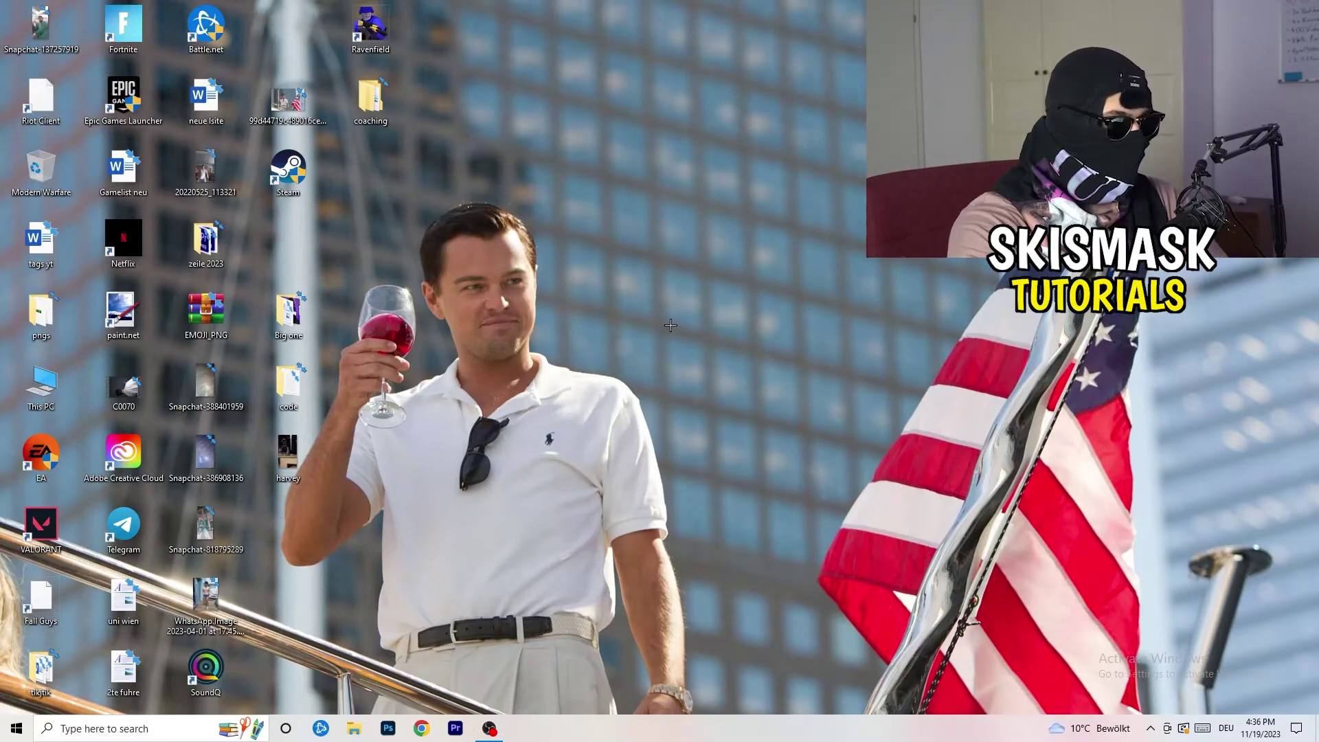
drag(651, 721, 706, 730)
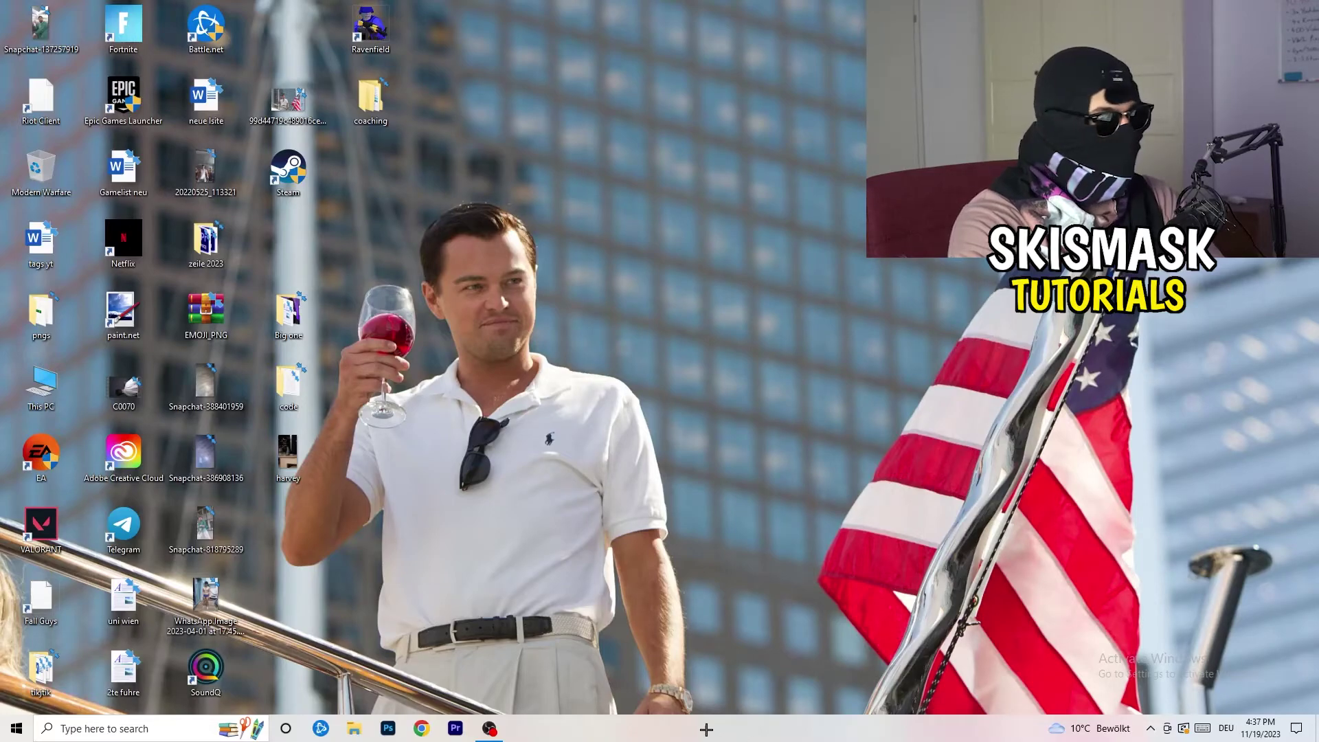
Open Task Manager from the taskbar, maximize it, and show the Details process list
right_click(705, 731)
click(777, 662)
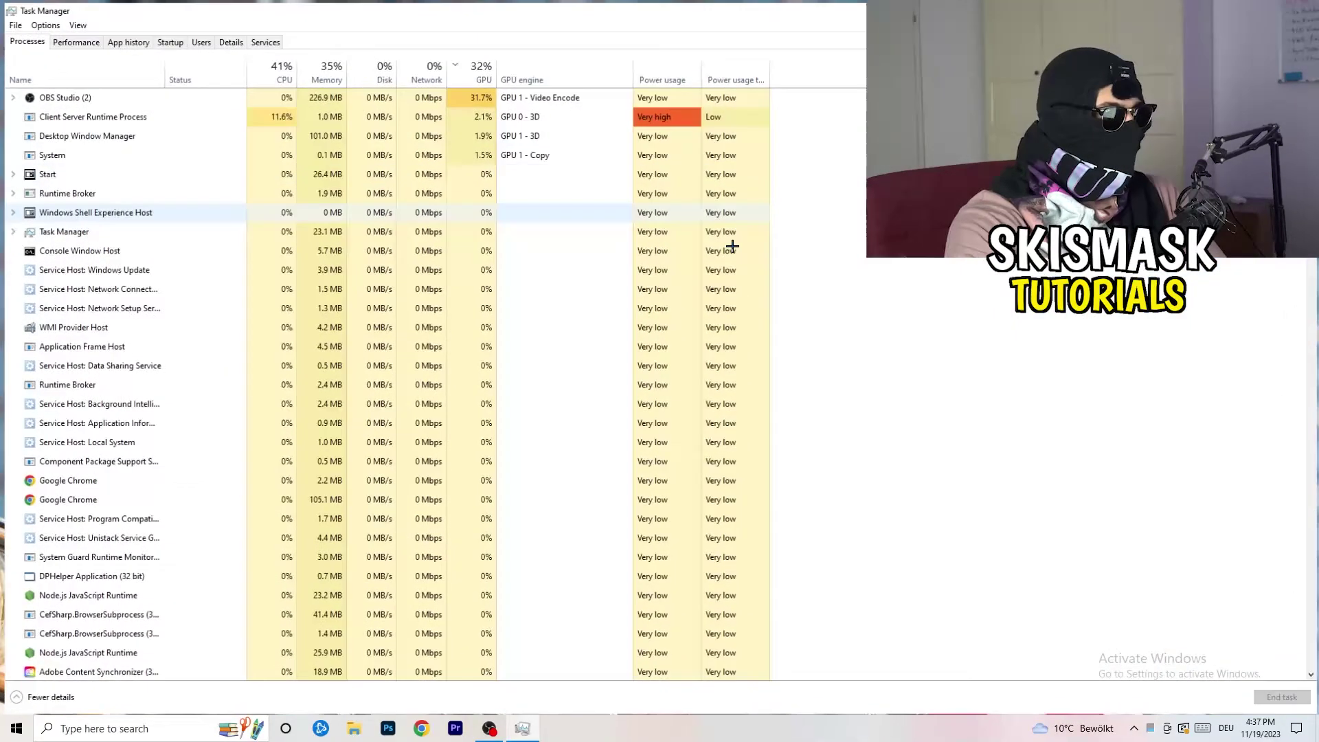
key(super+Up)
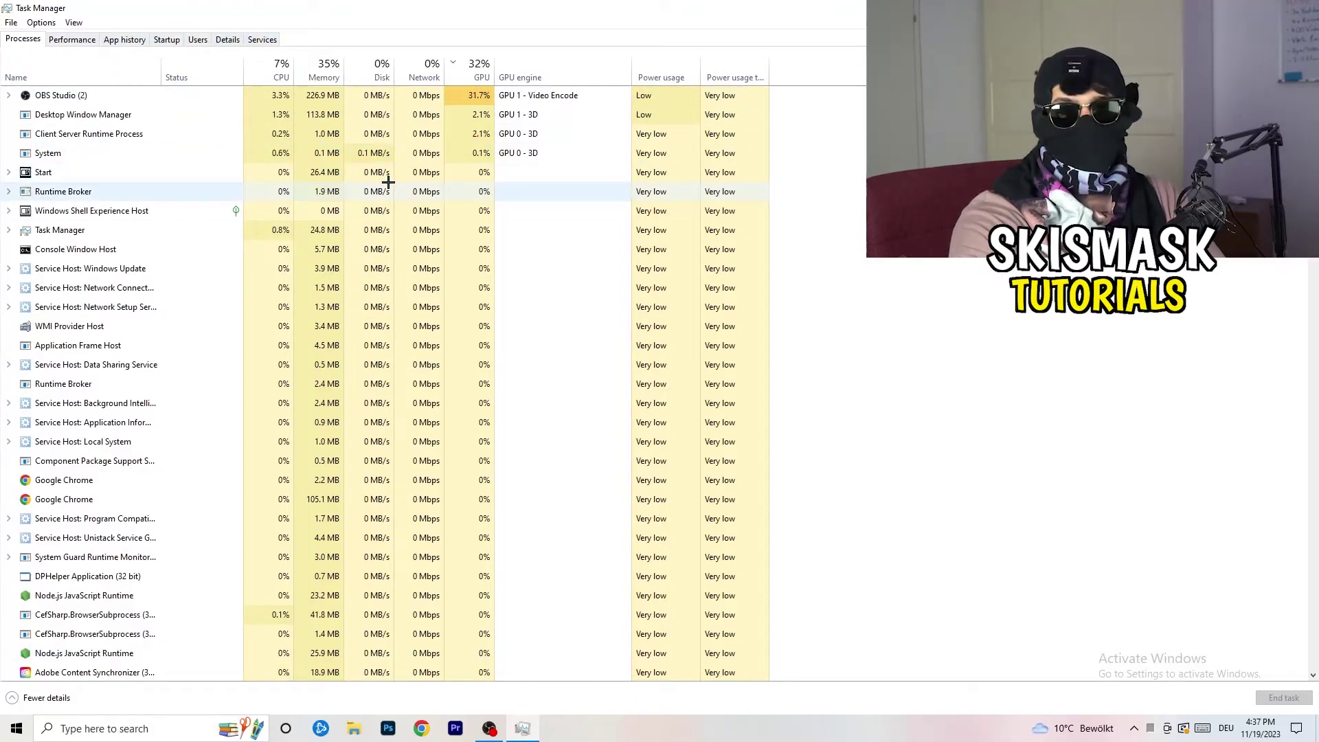
click(228, 40)
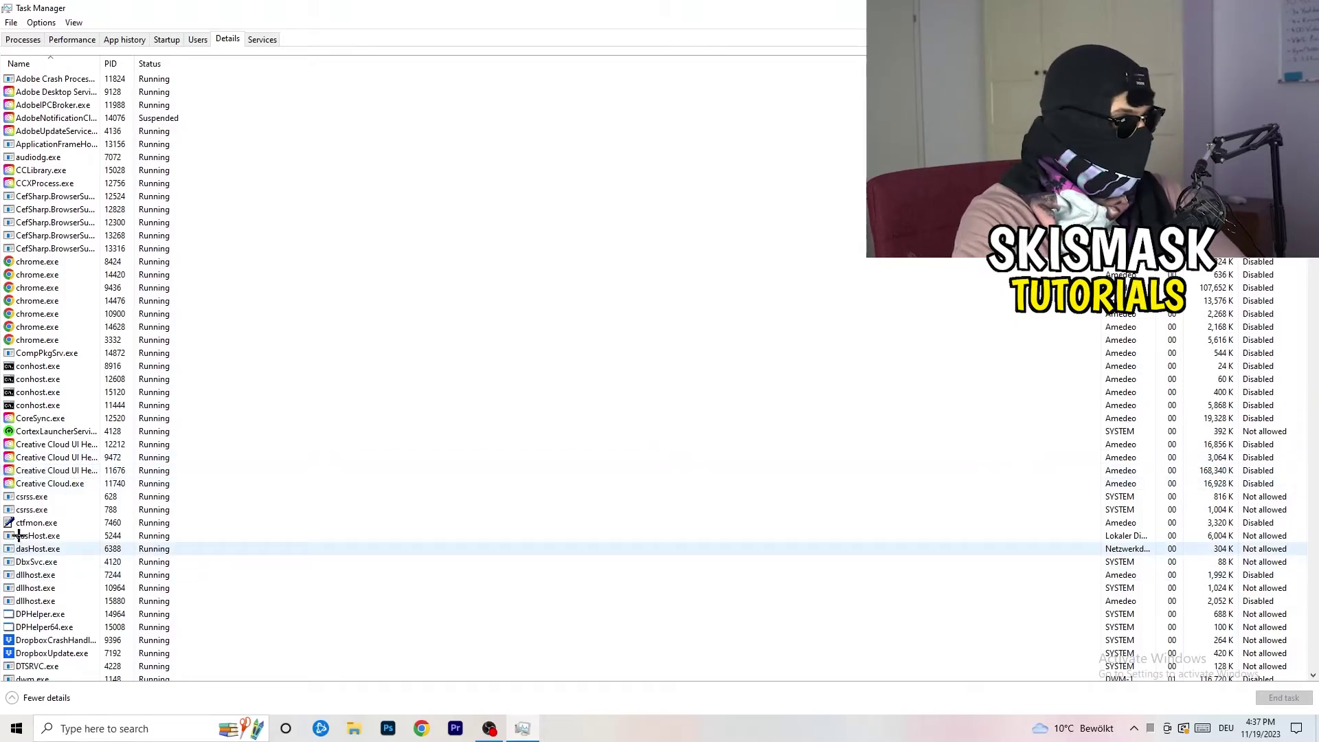
Show the Realtime-to-Low priority levels for the Creative Cloud UI Helper process, currently Normal
right_click(39, 457)
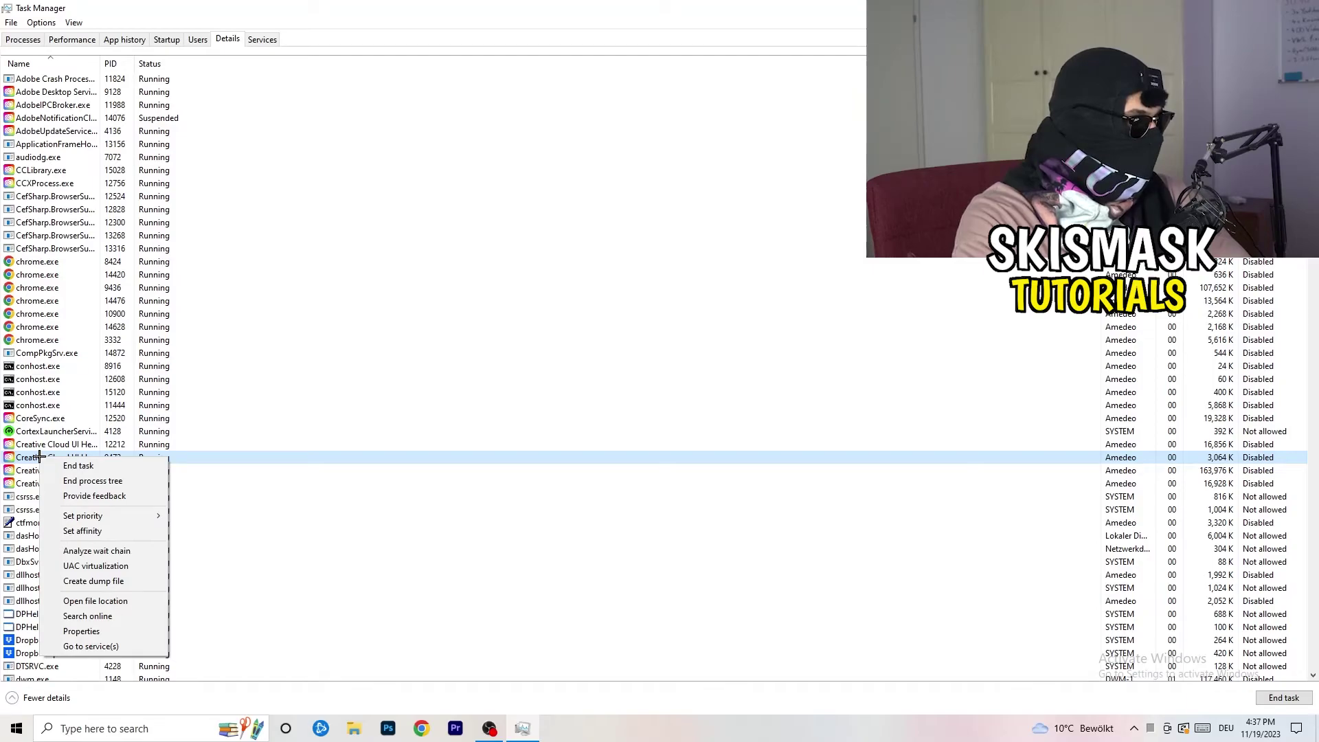
mouse_move(85, 521)
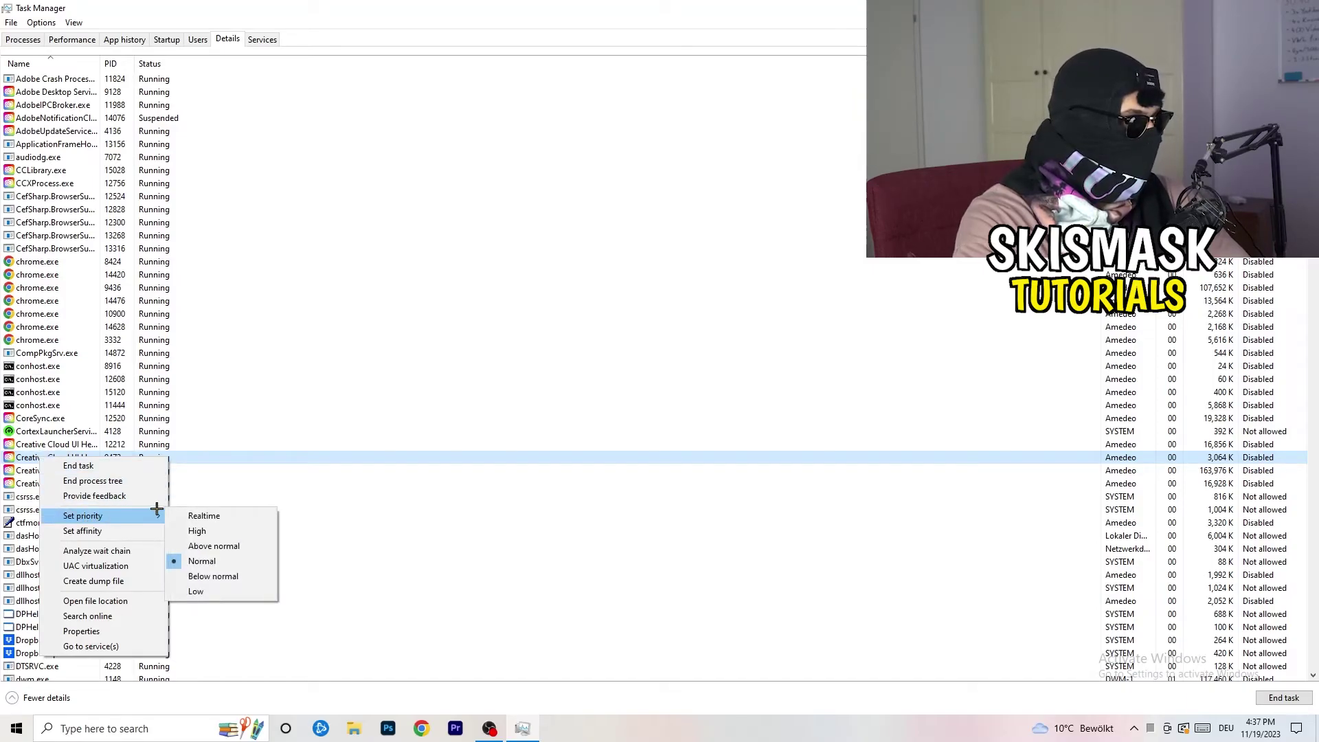